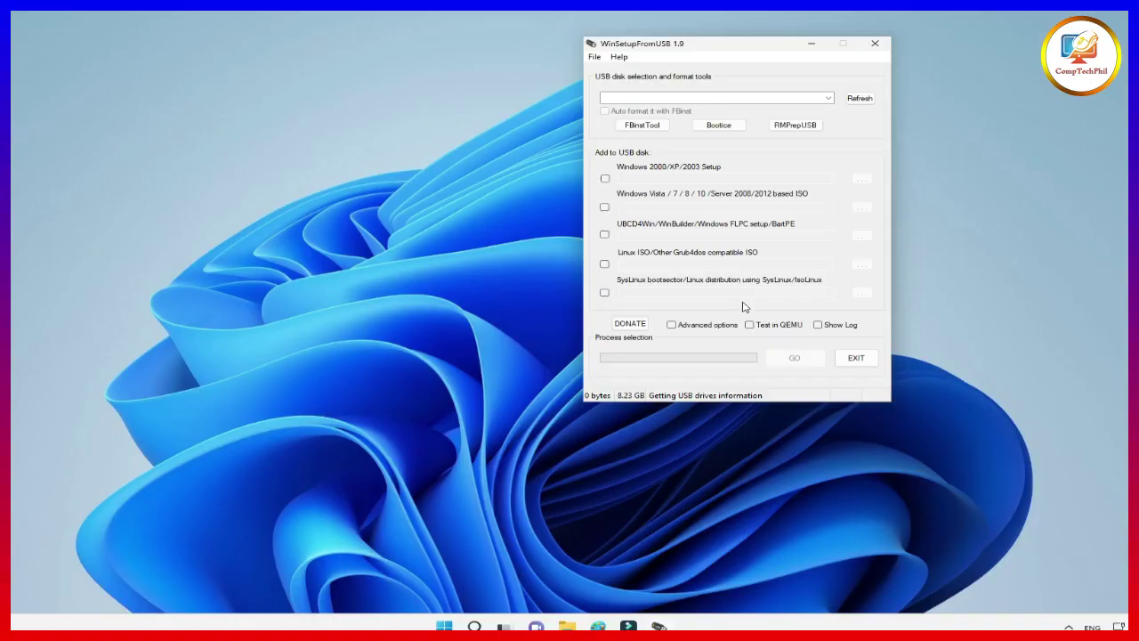
Add Windows Password Recovery Tool Ultimate.iso to the USB disk as the Windows Vista/7/8/10 source and accept the suggested boot menu name
{"action": "left_click", "coordinate": [605, 207]}
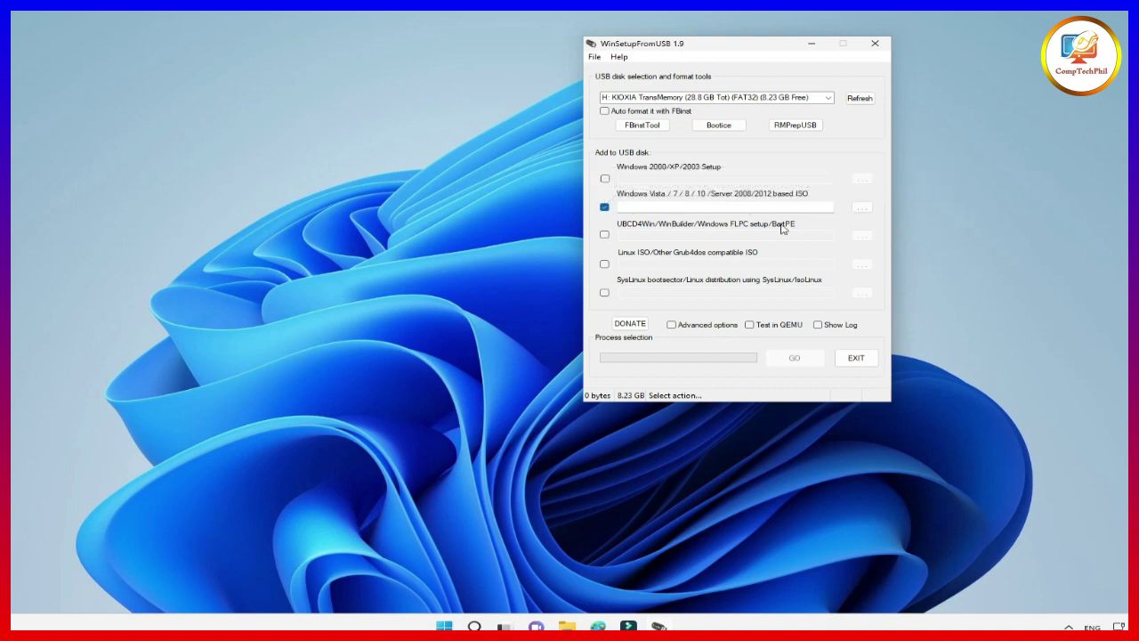
{"action": "left_click", "coordinate": [866, 212]}
{"action": "double_click", "coordinate": [351, 111]}
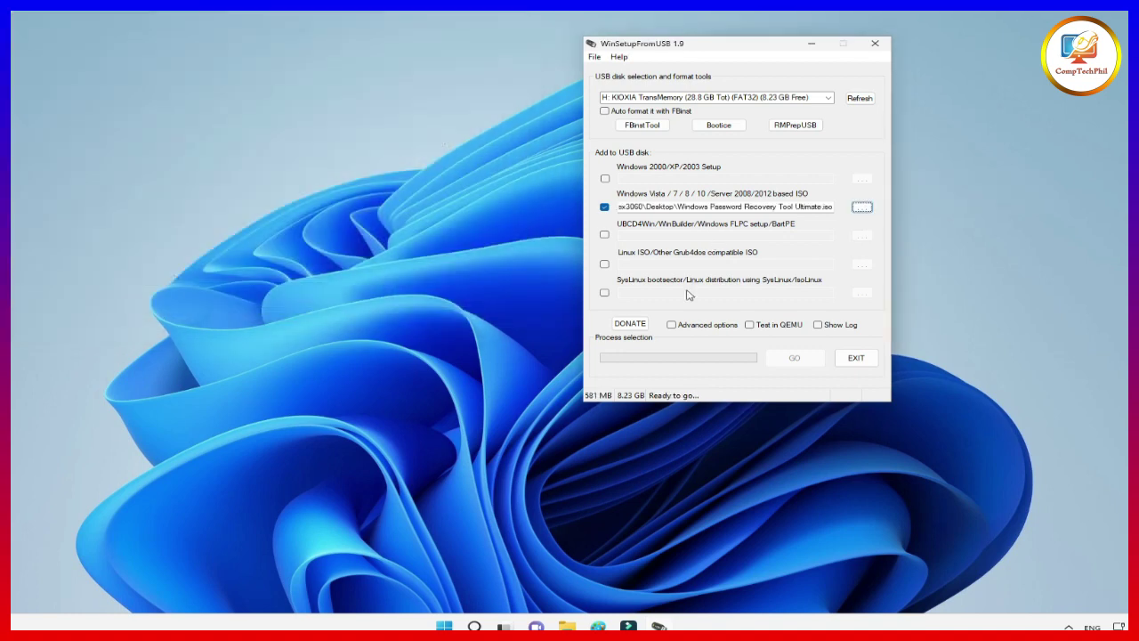
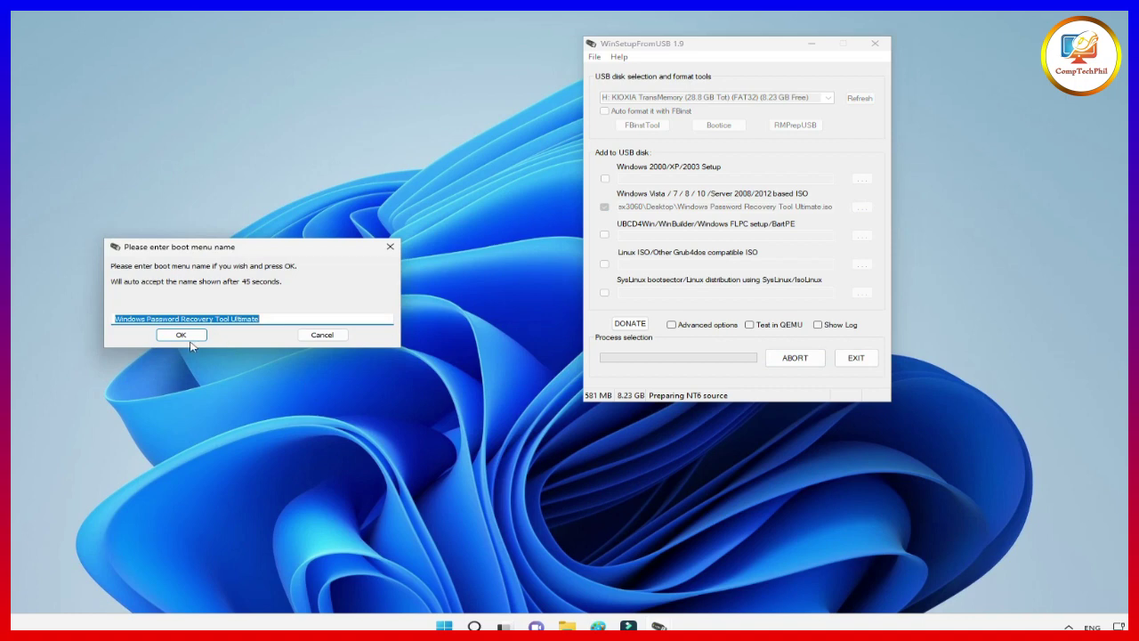
{"action": "left_click", "coordinate": [204, 335]}
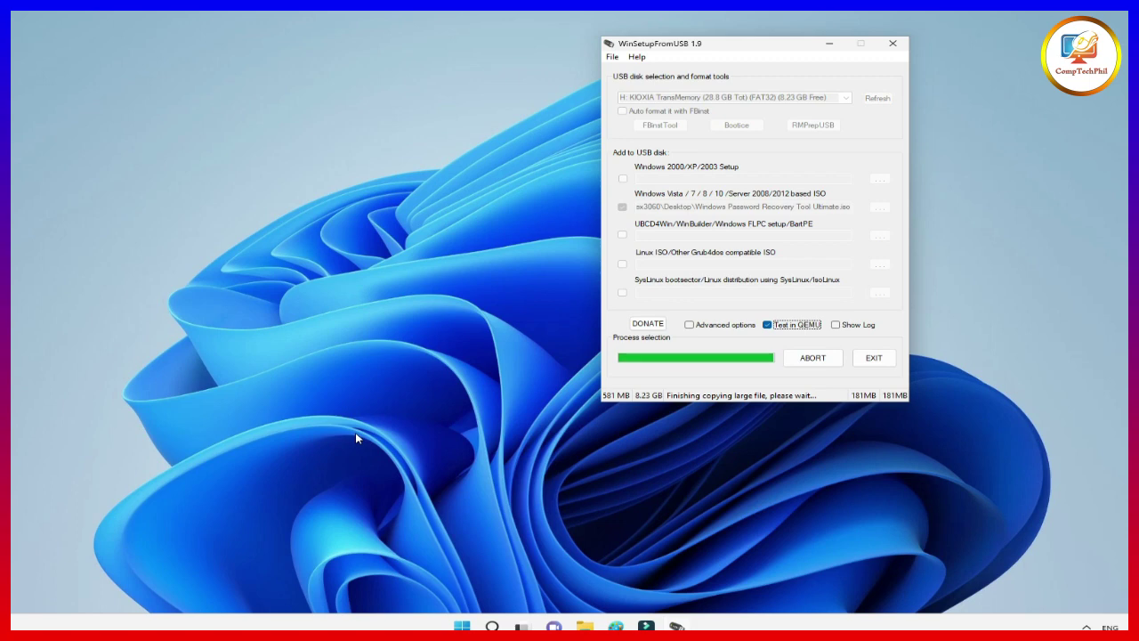
Go through the entries of the USB drive's boot menu in the QEMU test, including the Windows Password Recovery Tool Ultimate entry
{"action": "key", "text": "Down"}
{"action": "key", "text": "Down"}
{"action": "key", "text": "Down"}
{"action": "key", "text": "Down"}
{"action": "key", "text": "Up"}
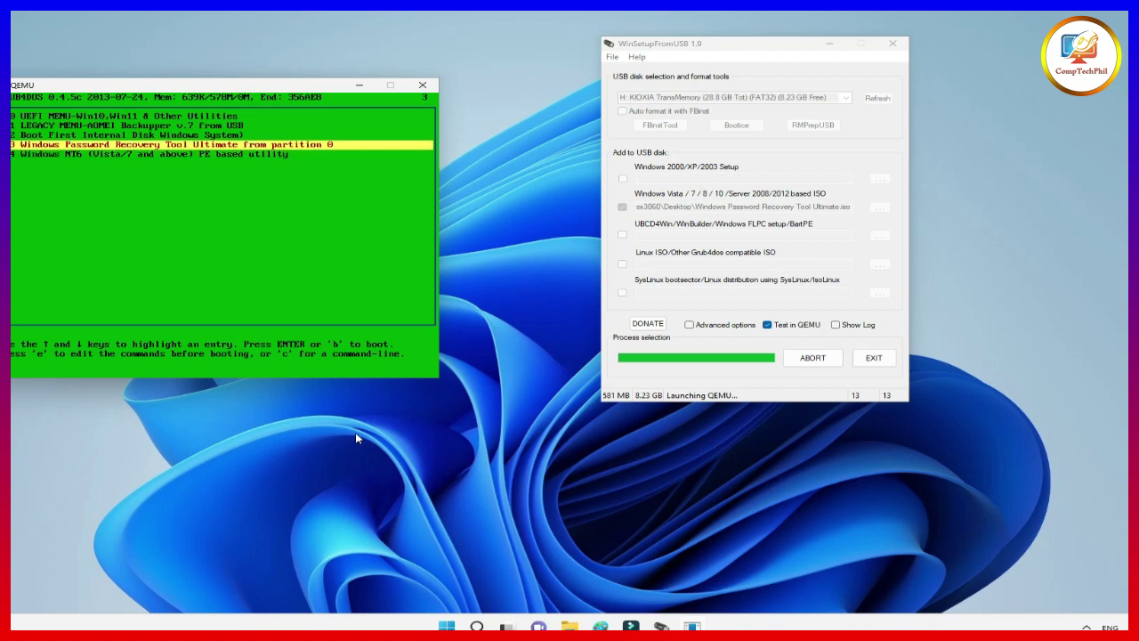
{"action": "key", "text": "Down"}
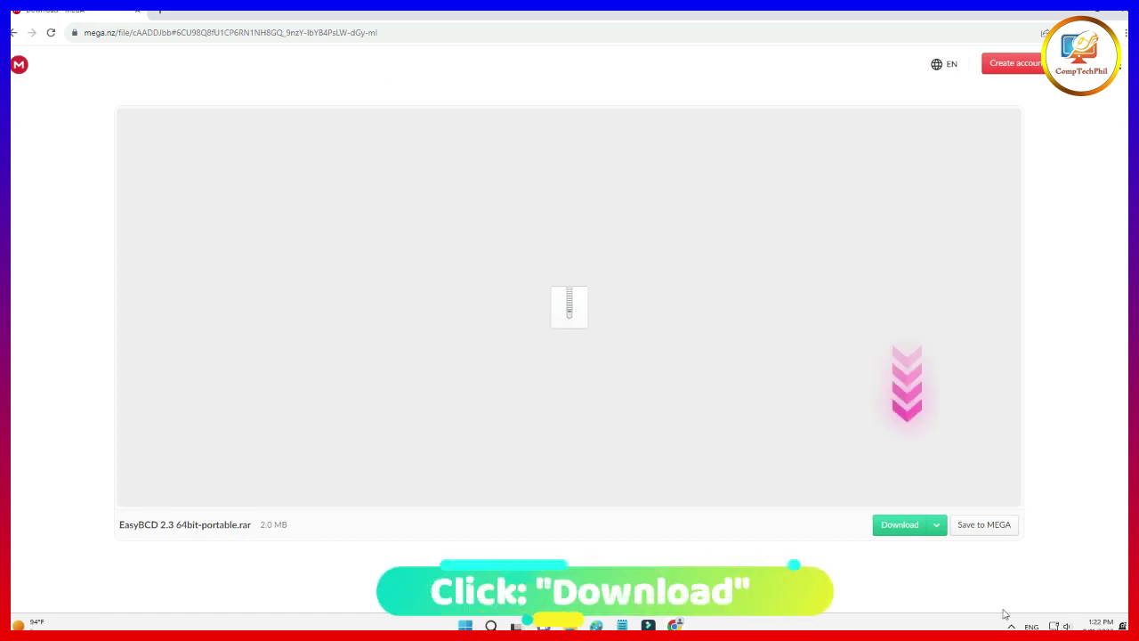
Download EasyBCD 2.3 64bit-portable.rar from MEGA to the MEGAsync Downloads folder and open its containing folder
{"action": "left_click", "coordinate": [908, 527]}
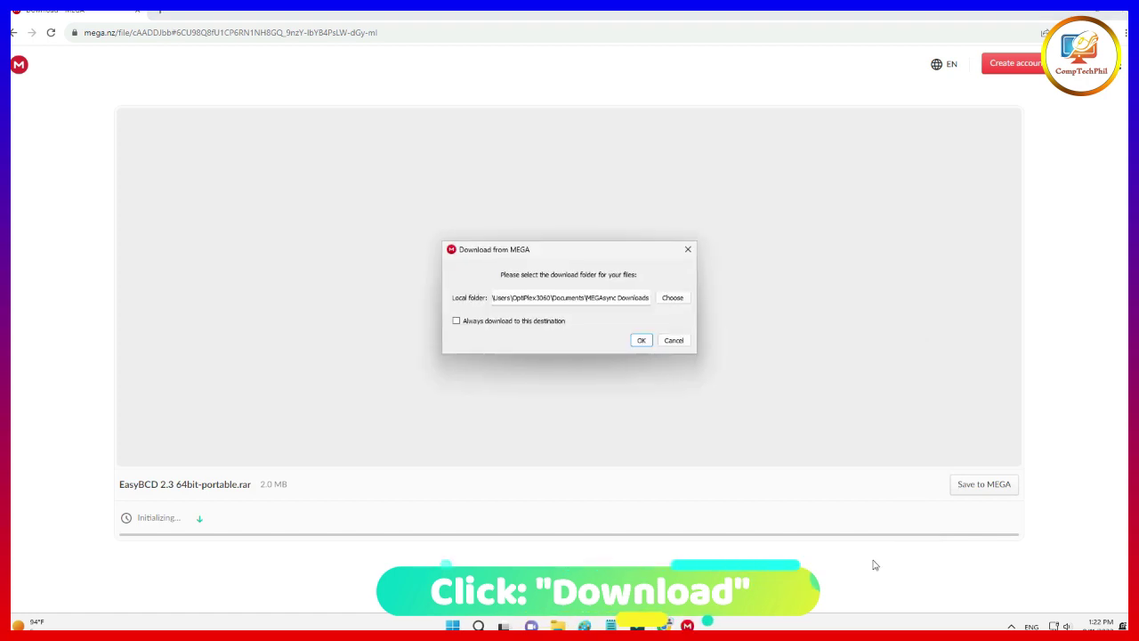
{"action": "left_click", "coordinate": [641, 341]}
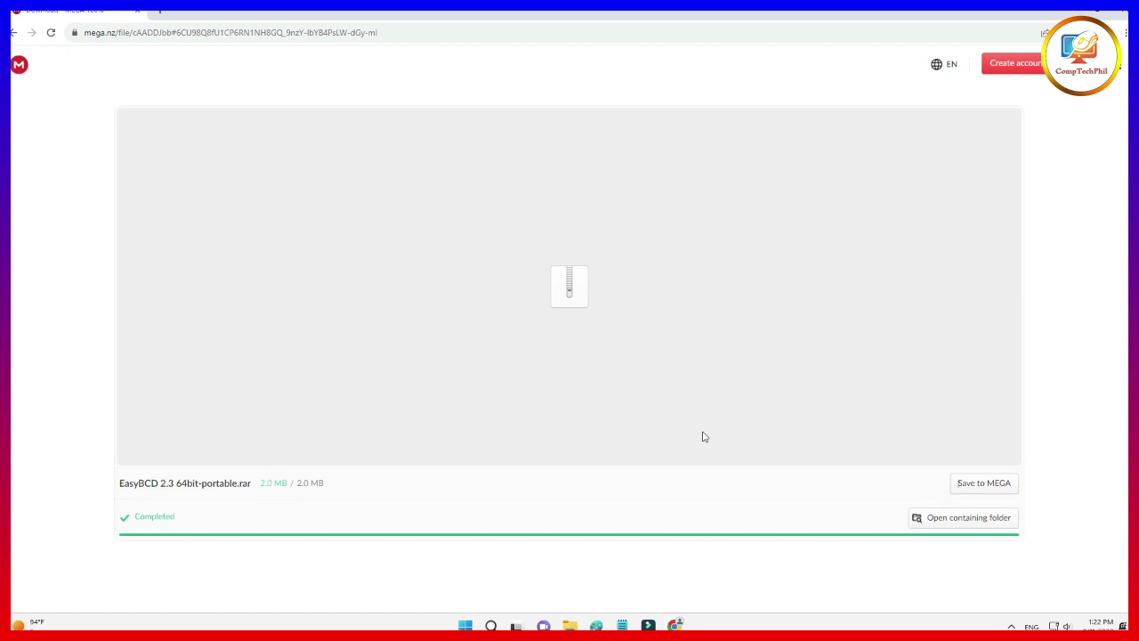
{"action": "left_click", "coordinate": [962, 519]}
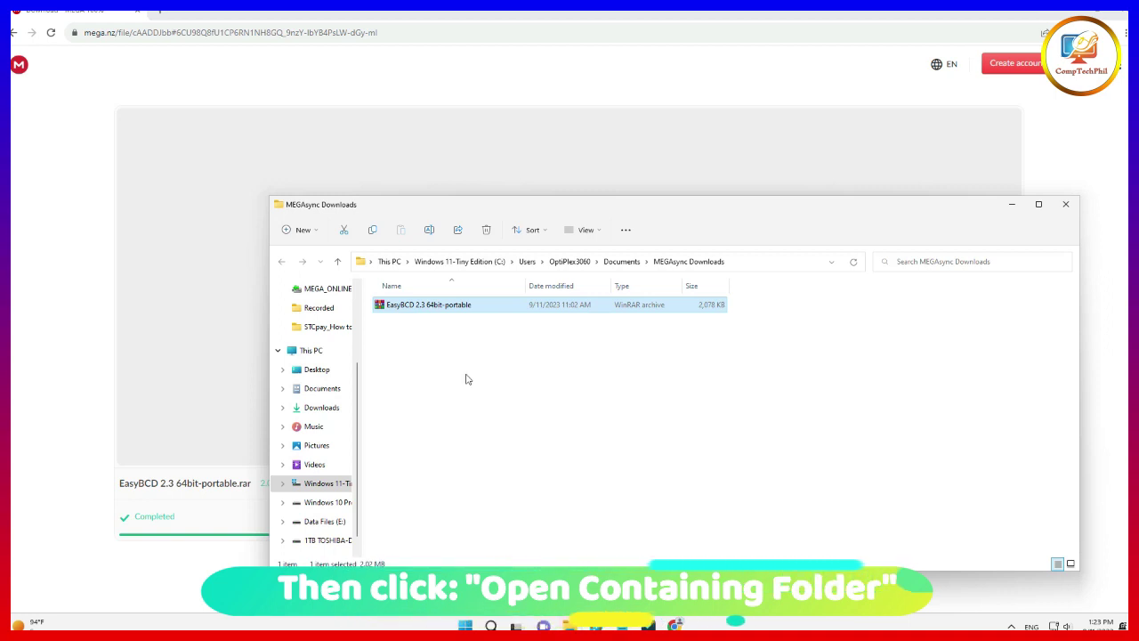
Extract the EasyBCD 2.3 64bit-portable archive into its own folder within MEGAsync Downloads
{"action": "right_click", "coordinate": [464, 311]}
{"action": "mouse_move", "coordinate": [611, 469]}
{"action": "left_click", "coordinate": [680, 483]}
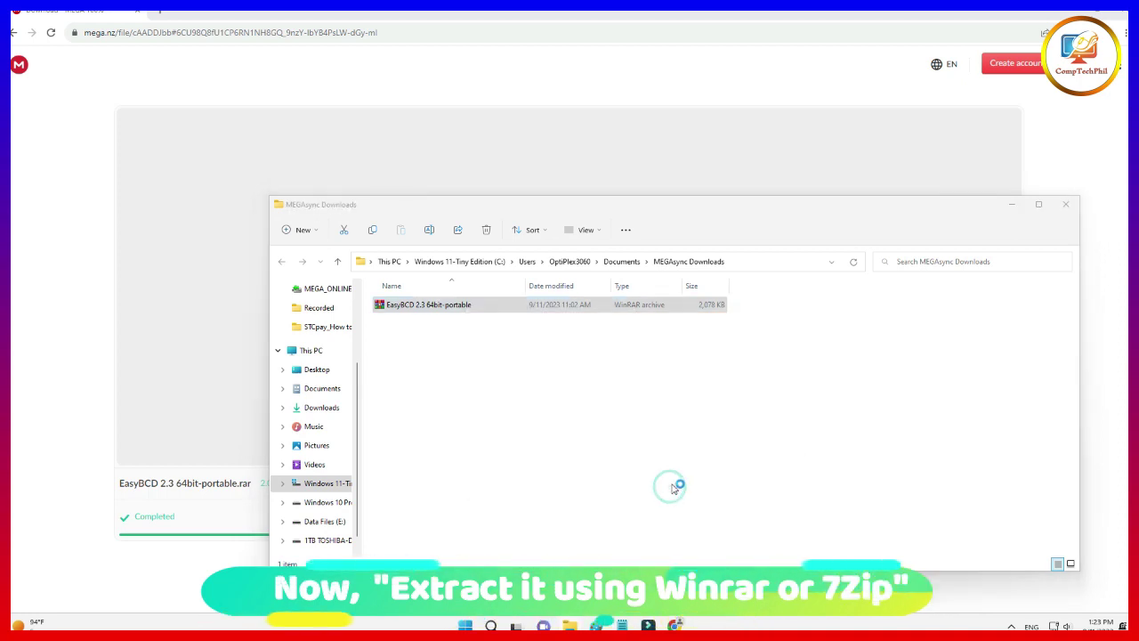
{"action": "left_click", "coordinate": [623, 448]}
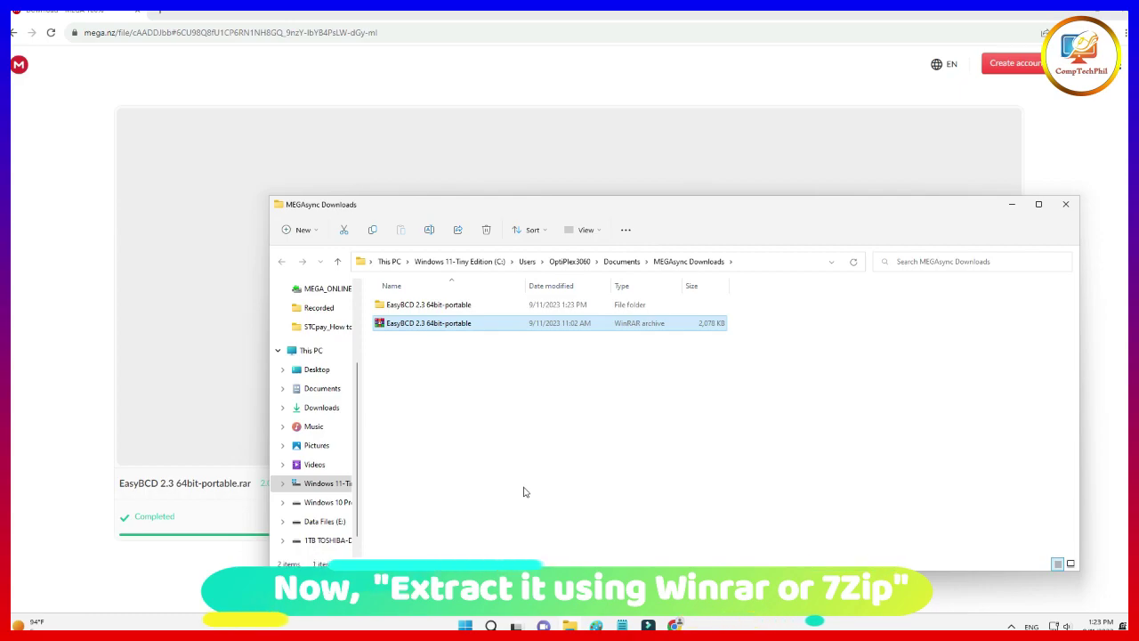
{"action": "left_click", "coordinate": [495, 437]}
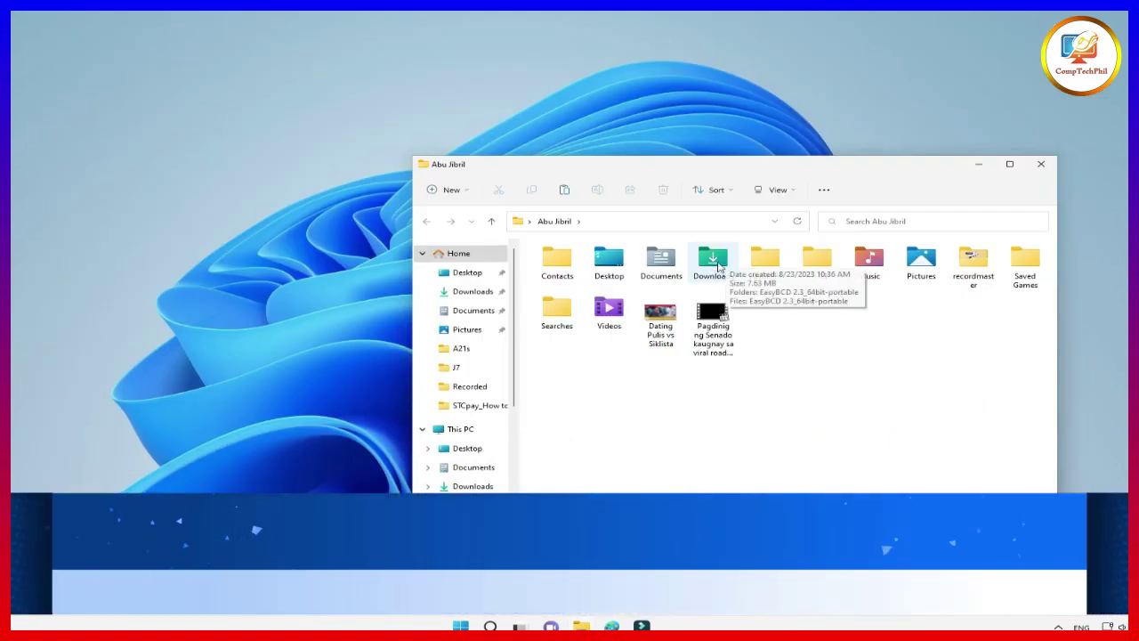
Open the inner EasyBCD 2.3_64bit-portable program folder inside Downloads
{"action": "double_click", "coordinate": [715, 260]}
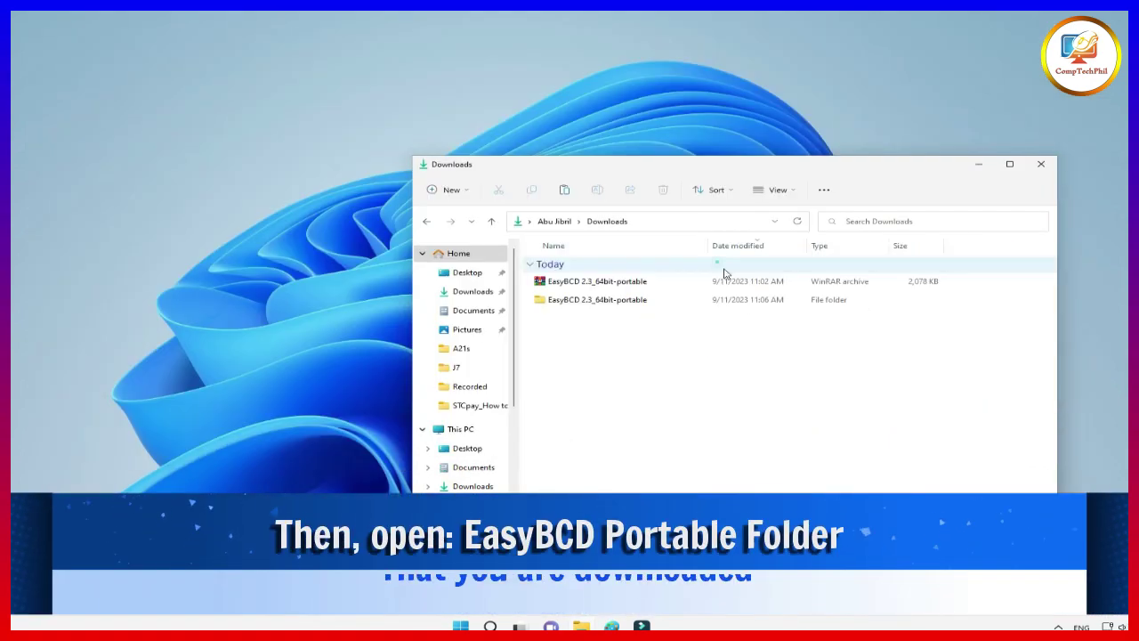
{"action": "left_click_drag", "start_coordinate": [656, 171], "coordinate": [401, 138]}
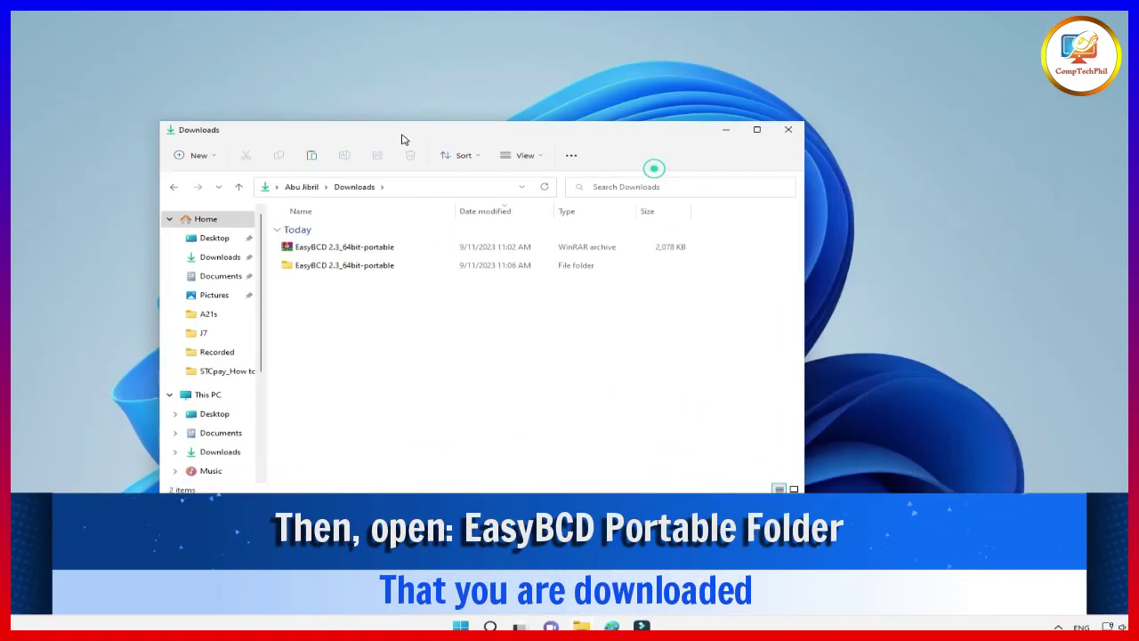
{"action": "left_click", "coordinate": [349, 270]}
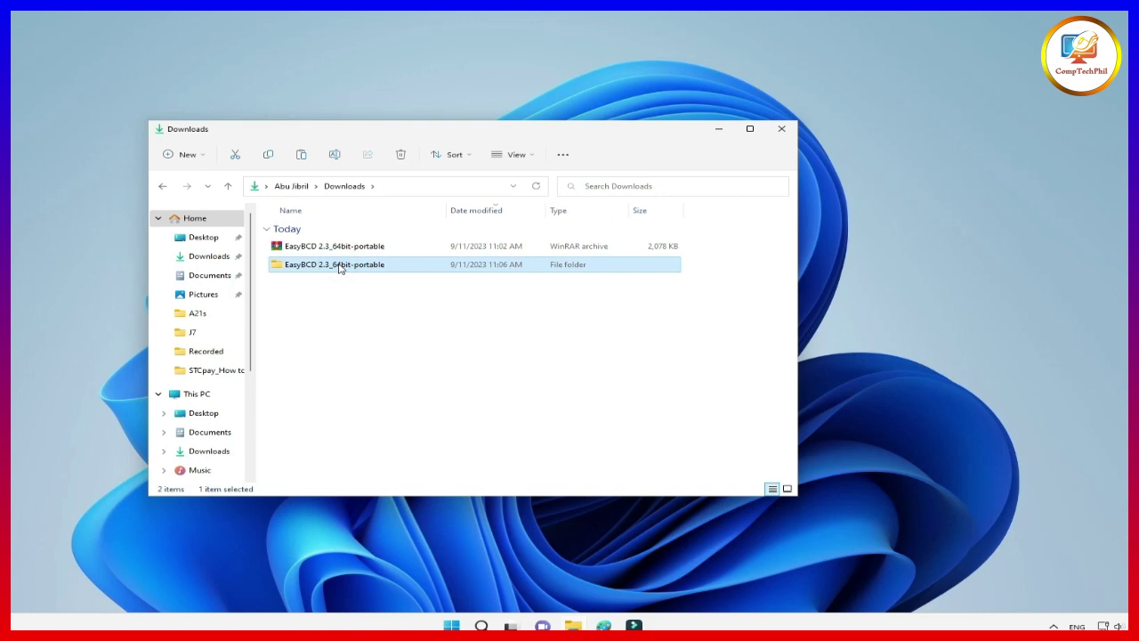
{"action": "double_click", "coordinate": [339, 266]}
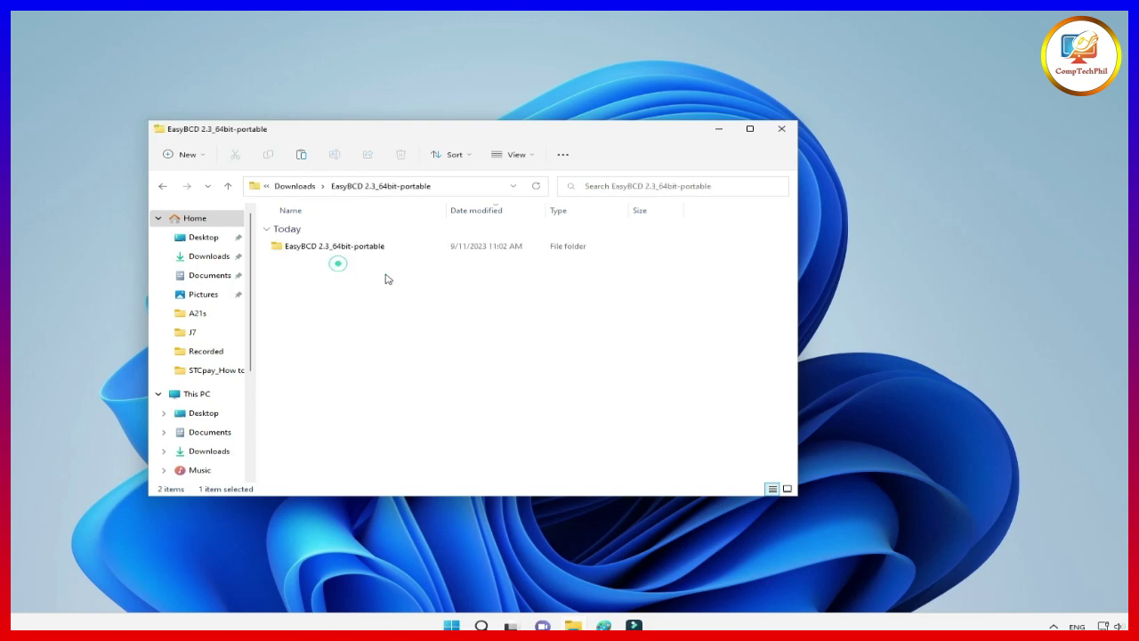
{"action": "double_click", "coordinate": [343, 250]}
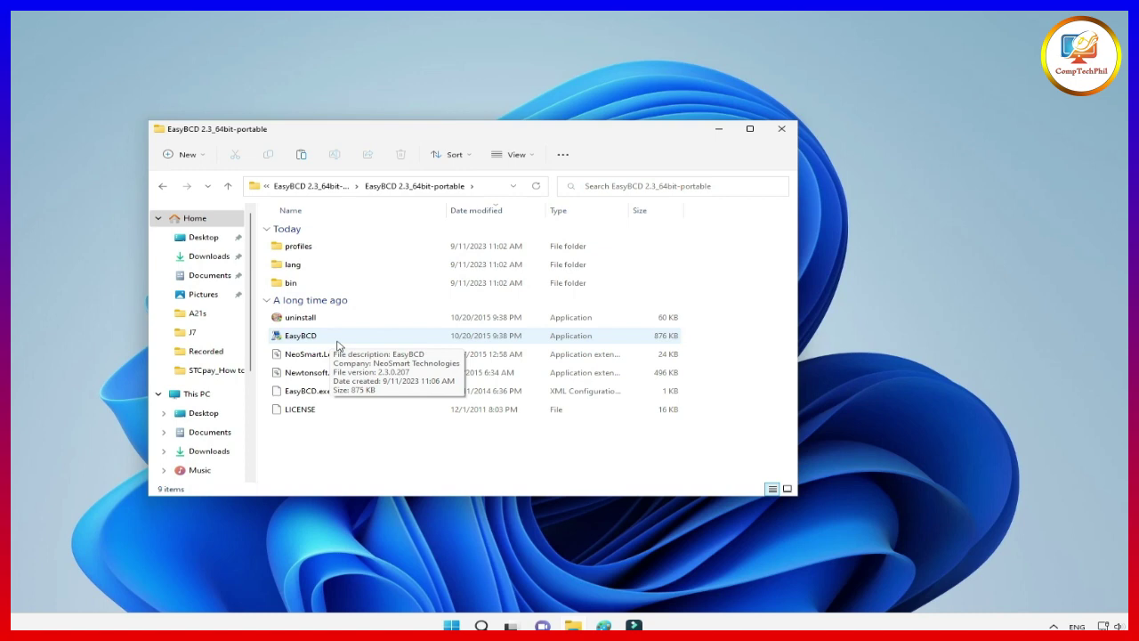
Launch EasyBCD with English as the language and accept the startup notice
{"action": "left_click", "coordinate": [337, 340]}
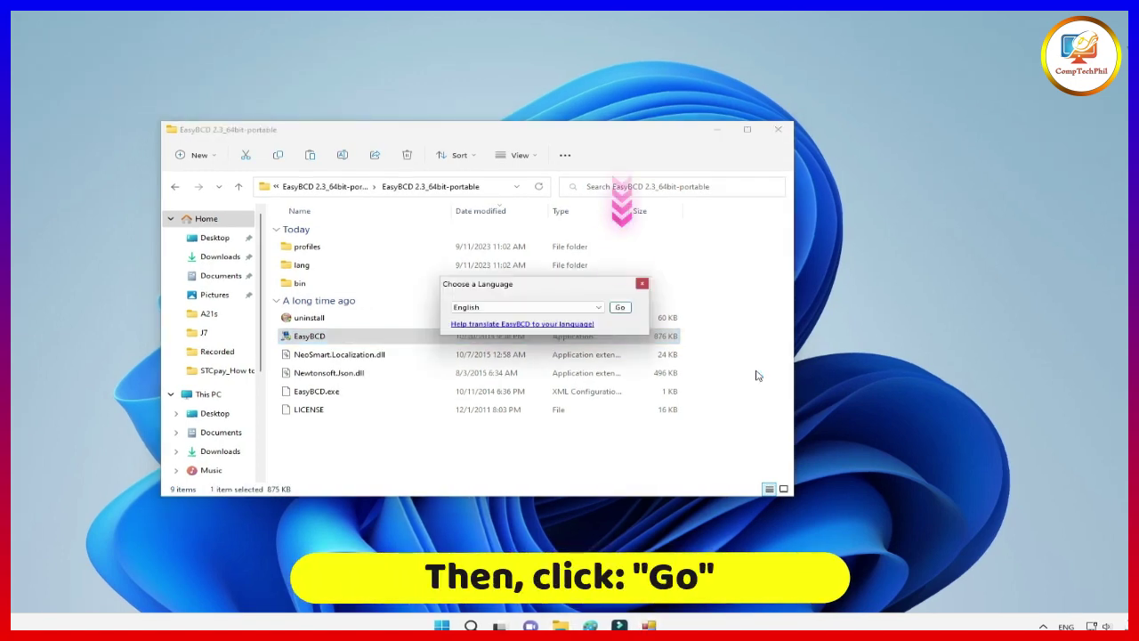
{"action": "left_click", "coordinate": [621, 307]}
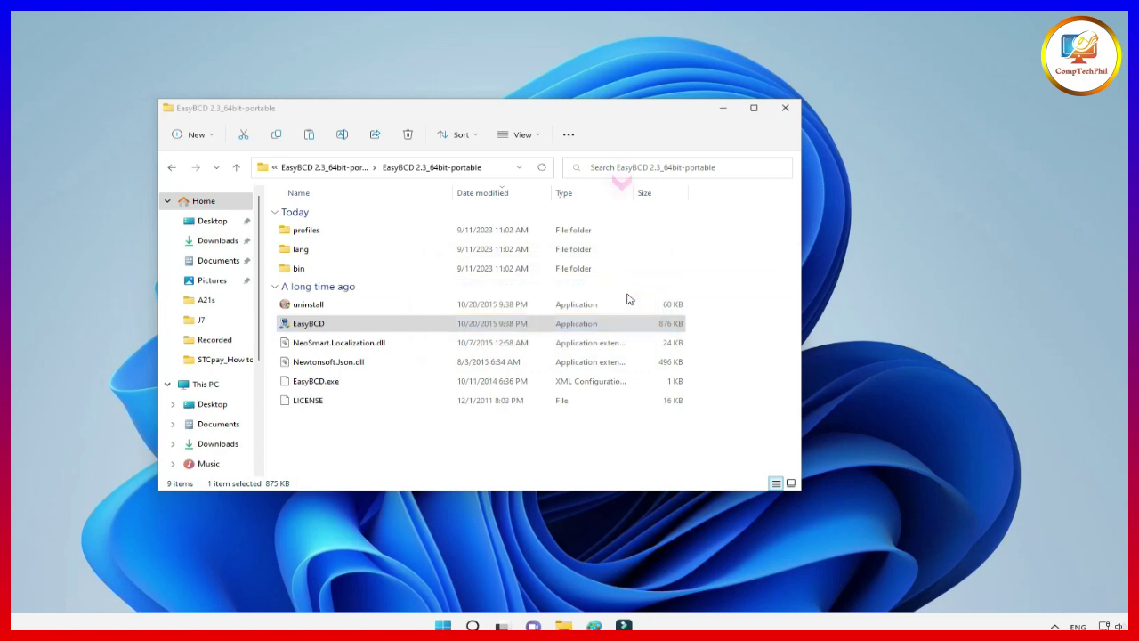
{"action": "left_click", "coordinate": [597, 349]}
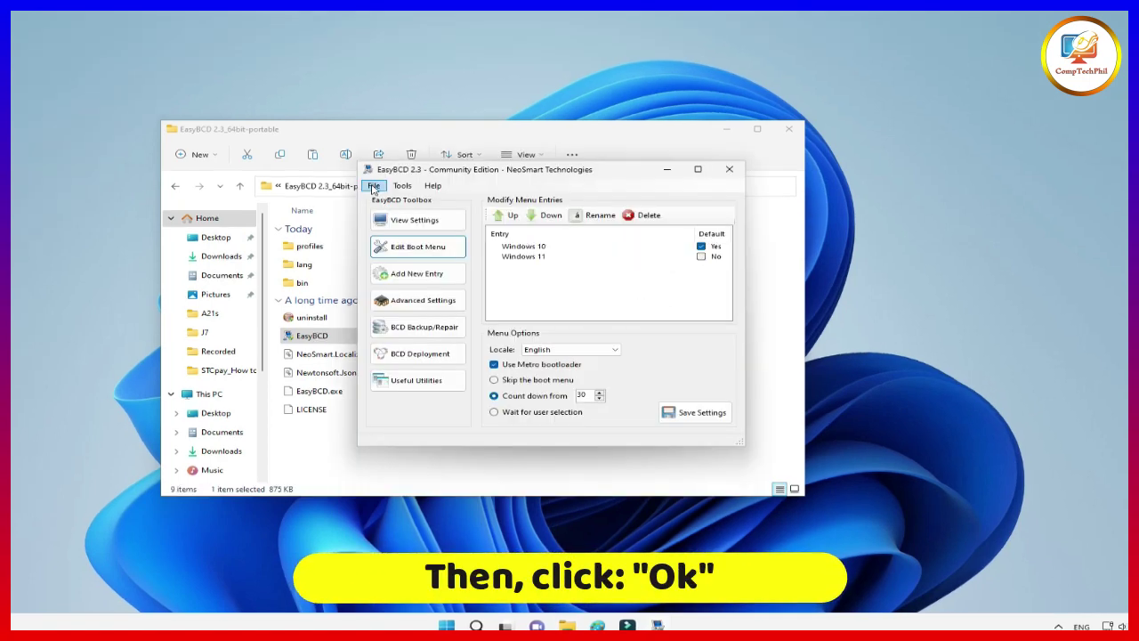
Load the bcd file from the boot folder of USB Drive (H:) as the external BCD store
{"action": "left_click", "coordinate": [370, 170]}
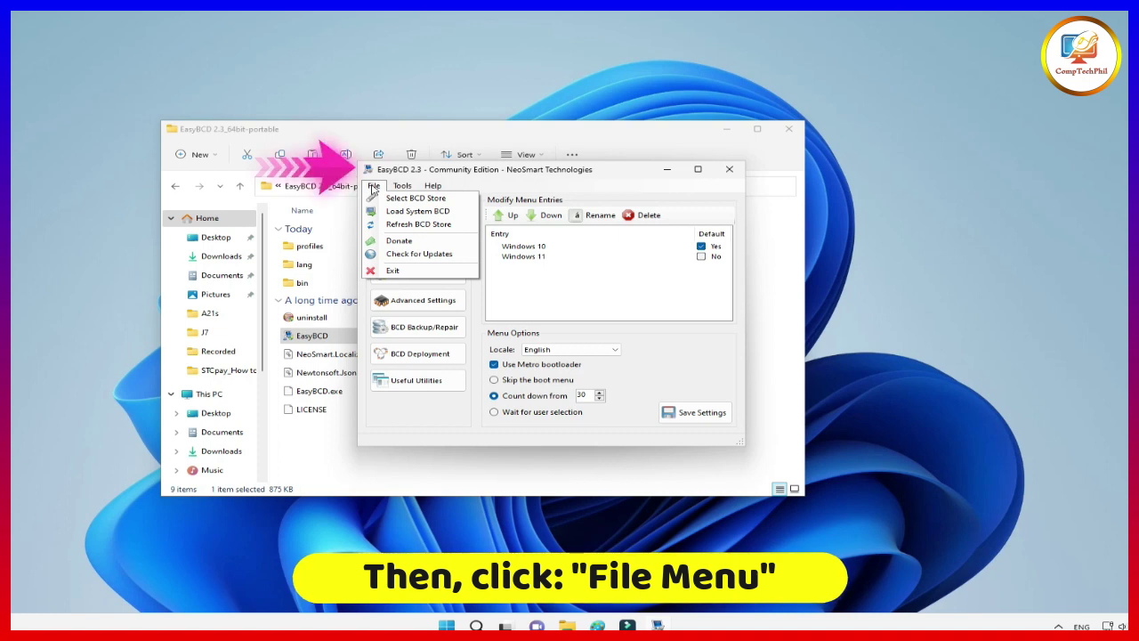
{"action": "left_click", "coordinate": [375, 199]}
{"action": "left_click", "coordinate": [374, 187]}
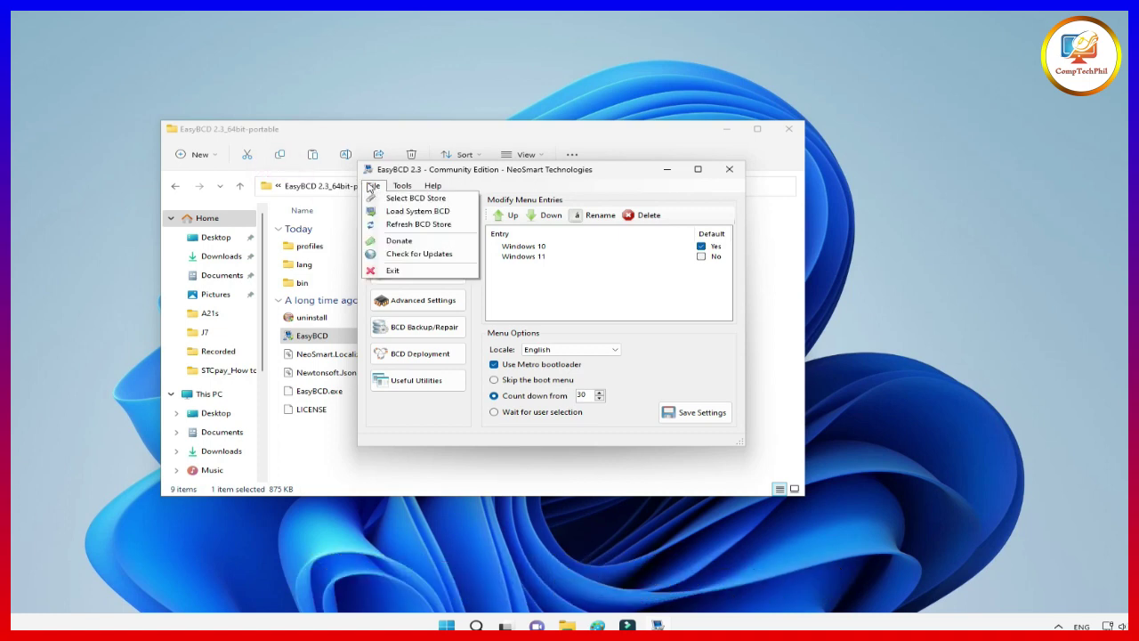
{"action": "left_click", "coordinate": [383, 199]}
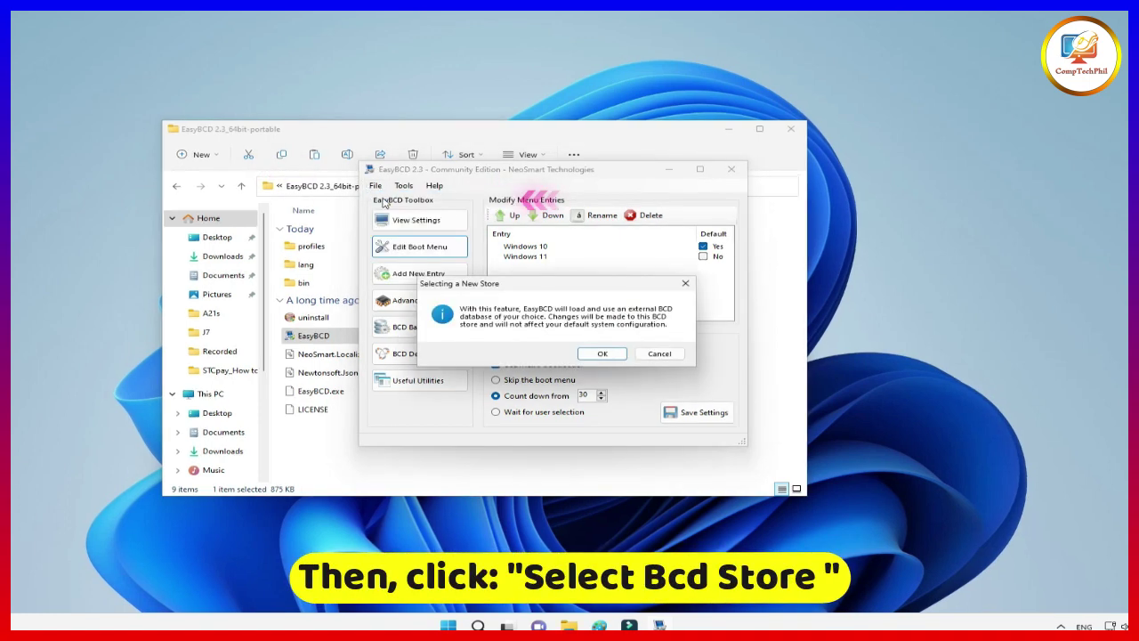
{"action": "left_click", "coordinate": [603, 354]}
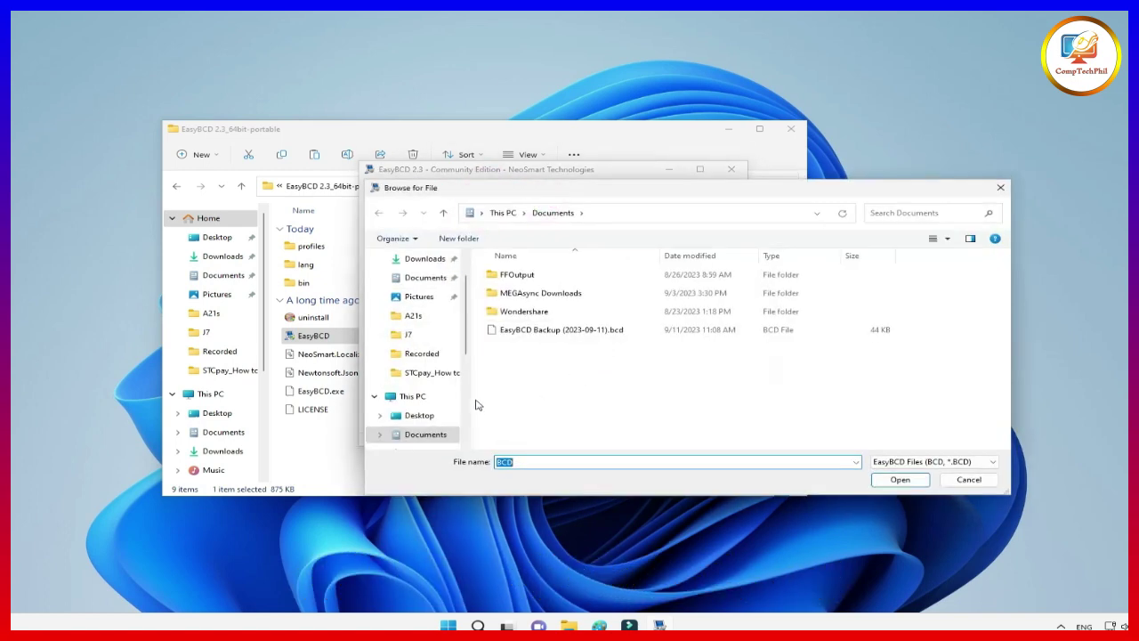
{"action": "scroll", "coordinate": [449, 383], "scroll_direction": "down", "scroll_amount": 3}
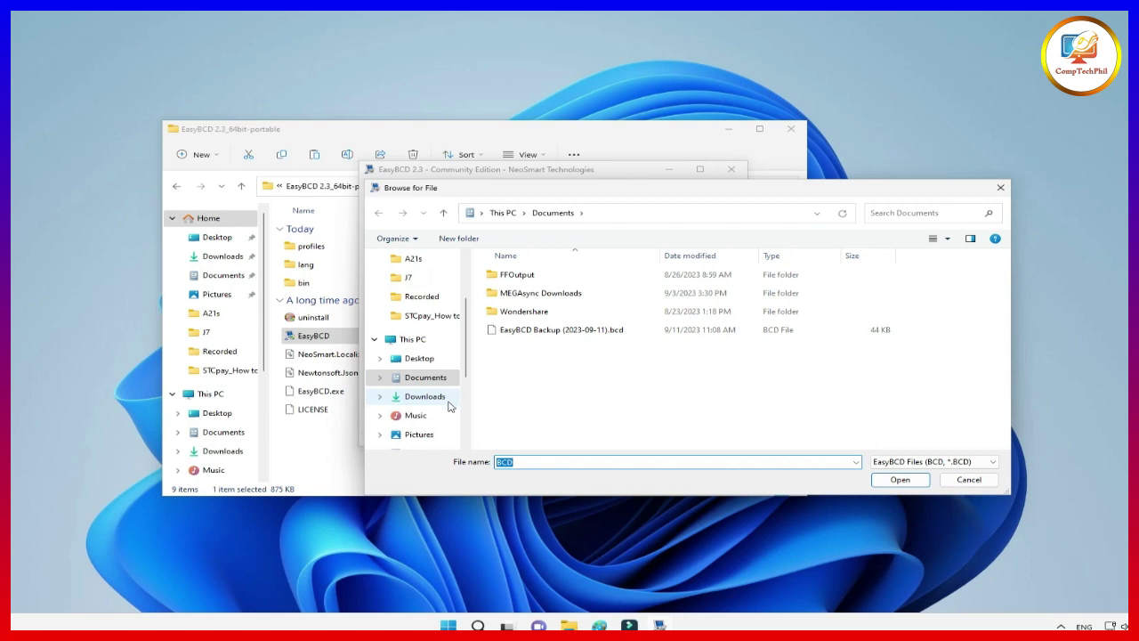
{"action": "left_click", "coordinate": [413, 358]}
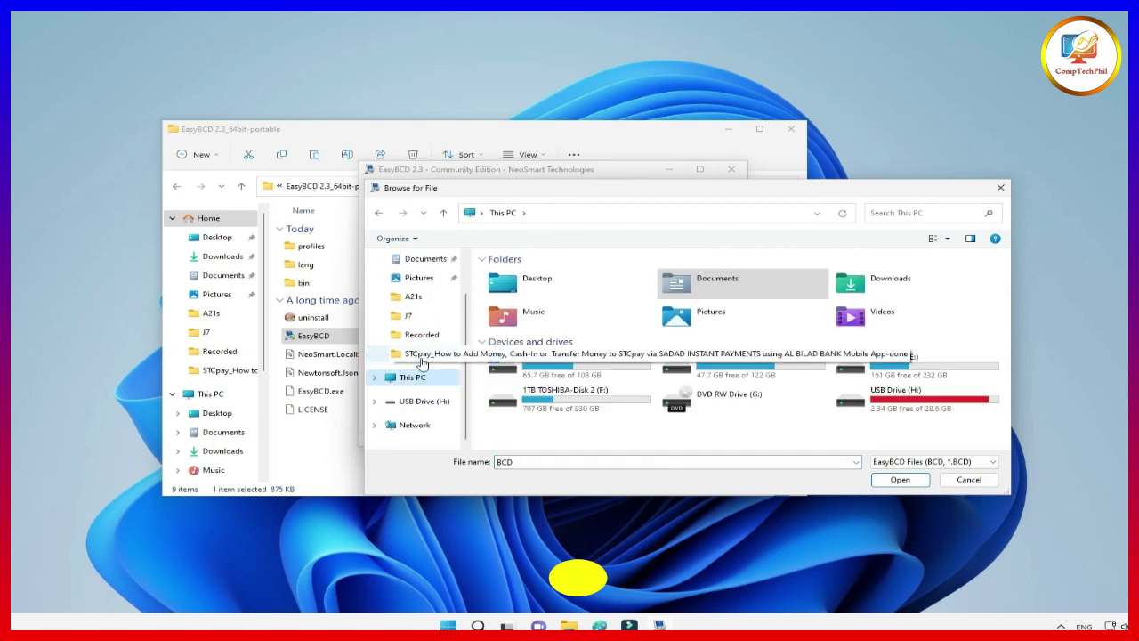
{"action": "double_click", "coordinate": [914, 400]}
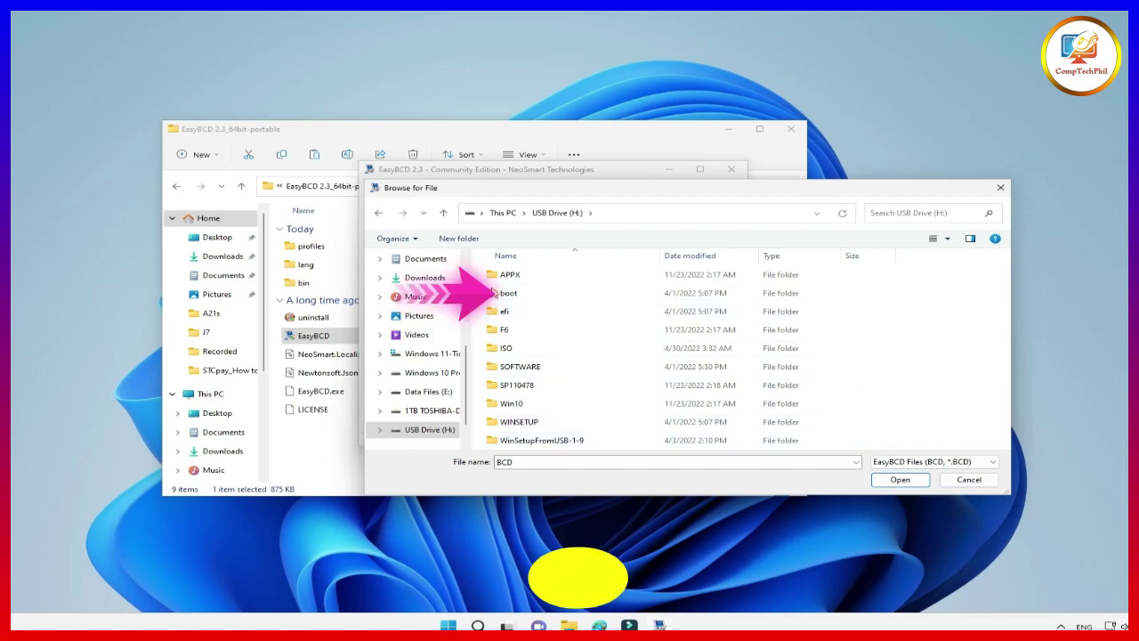
{"action": "double_click", "coordinate": [561, 296]}
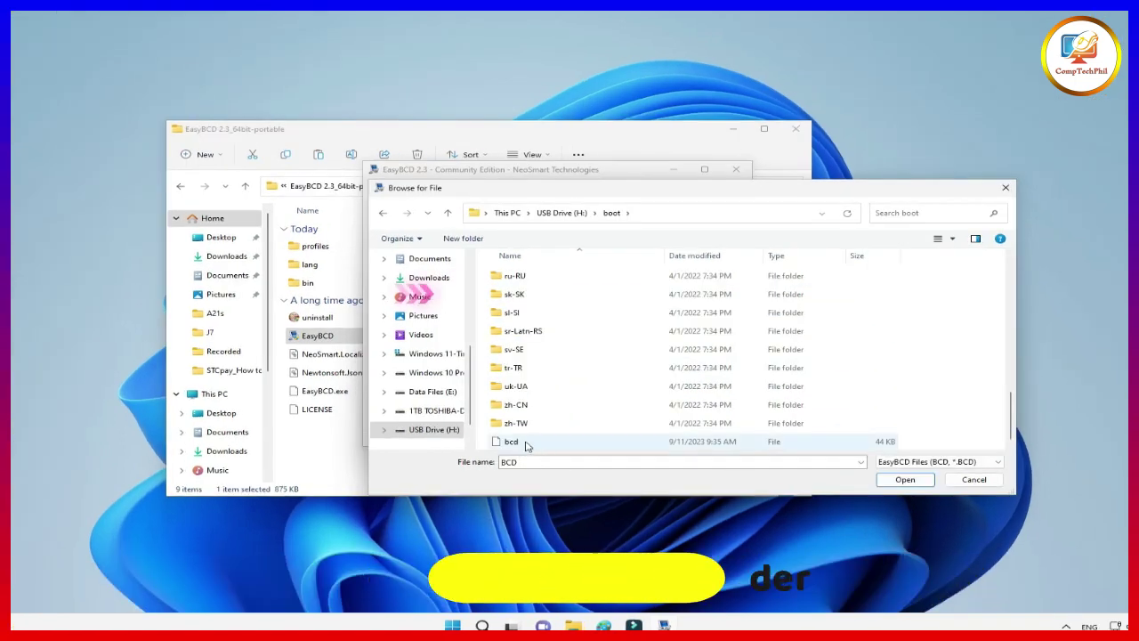
{"action": "double_click", "coordinate": [511, 442]}
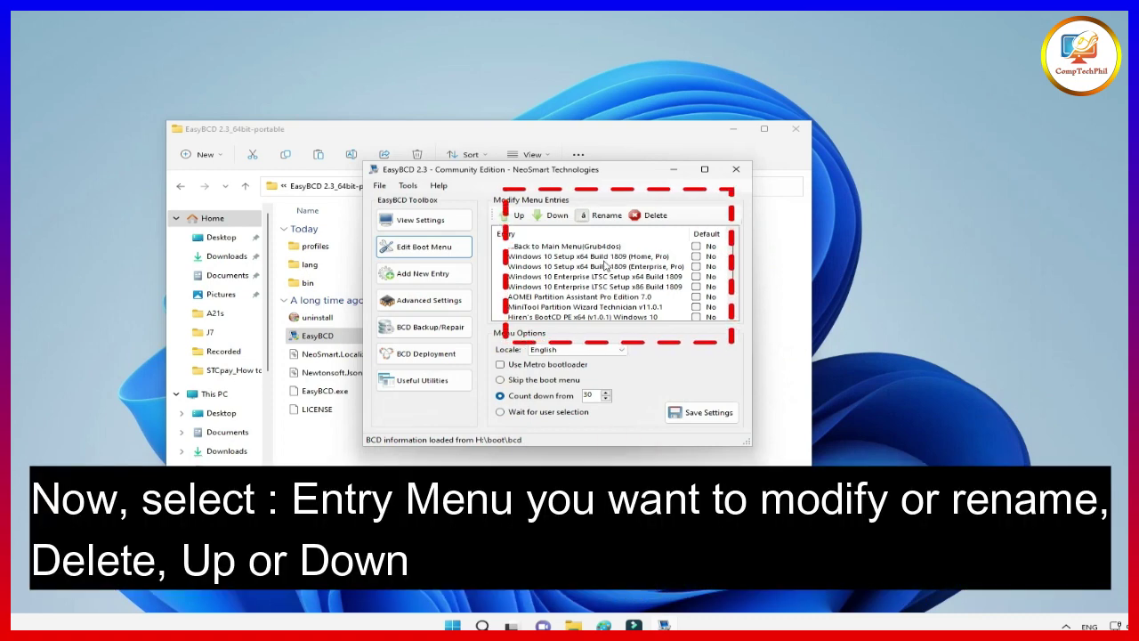
Append "Software" to the name of the Acronis True Image 2021 Bootable PE Media boot entry and save the settings
{"action": "left_click", "coordinate": [596, 278]}
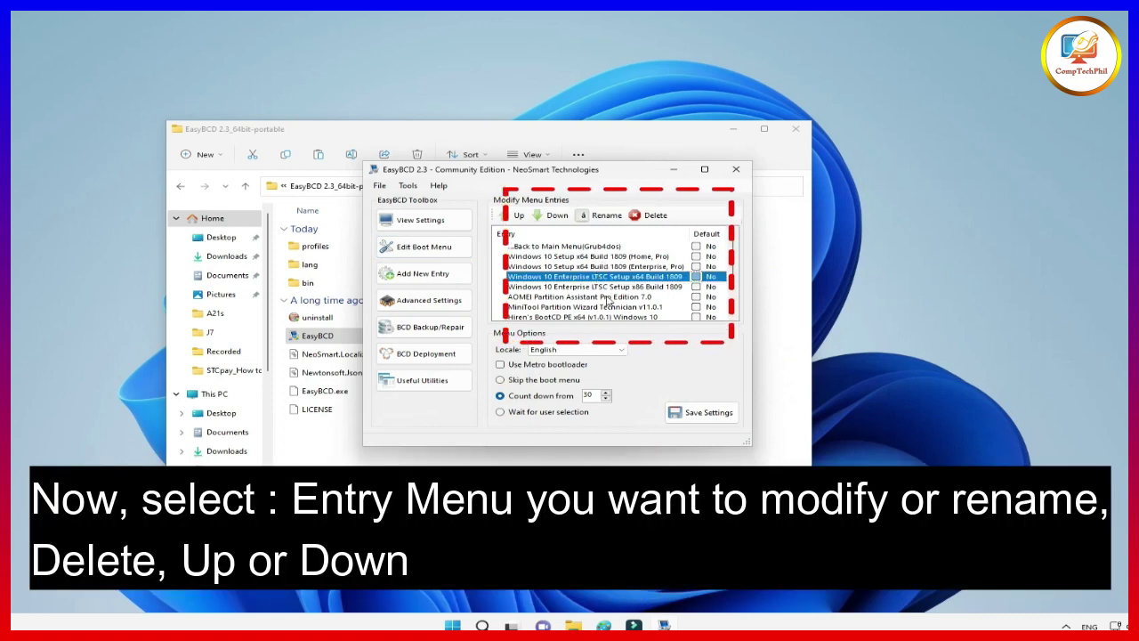
{"action": "scroll", "coordinate": [610, 299], "scroll_direction": "down", "scroll_amount": 1}
{"action": "scroll", "coordinate": [614, 305], "scroll_direction": "up", "scroll_amount": 3}
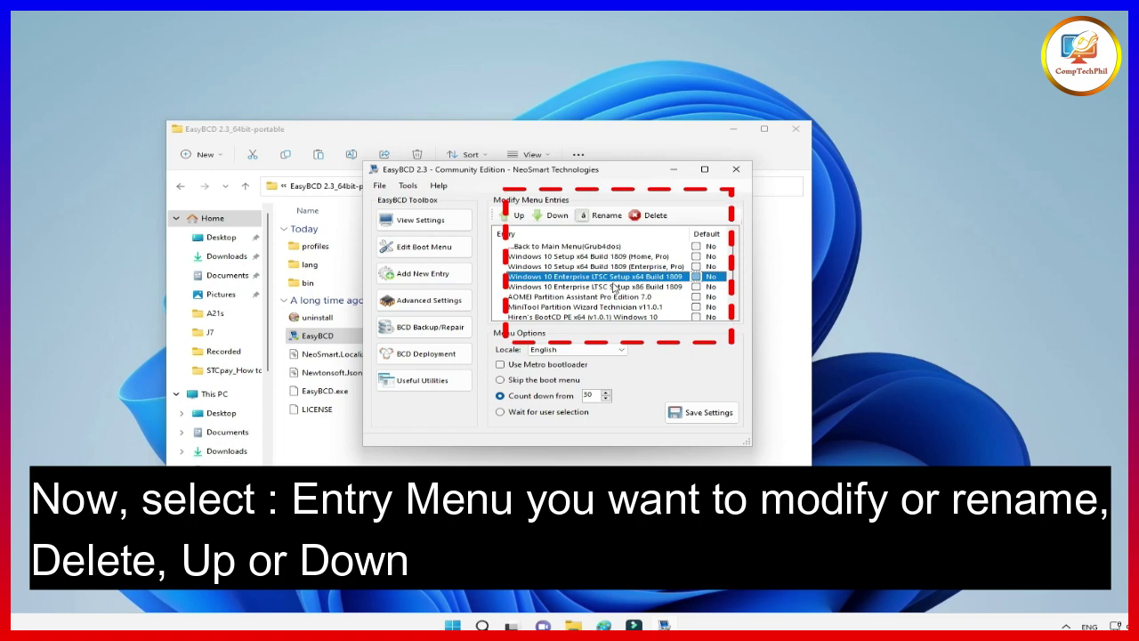
{"action": "scroll", "coordinate": [614, 305], "scroll_direction": "down", "scroll_amount": 3}
{"action": "left_click", "coordinate": [648, 308]}
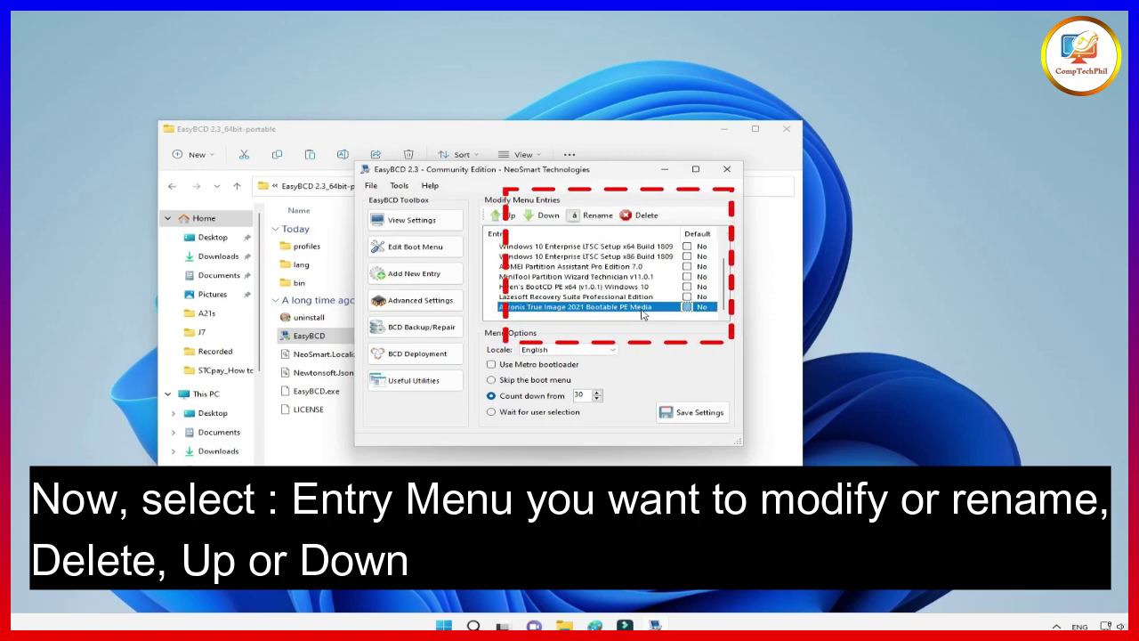
{"action": "left_click", "coordinate": [599, 216]}
{"action": "type", "text": "Software"}
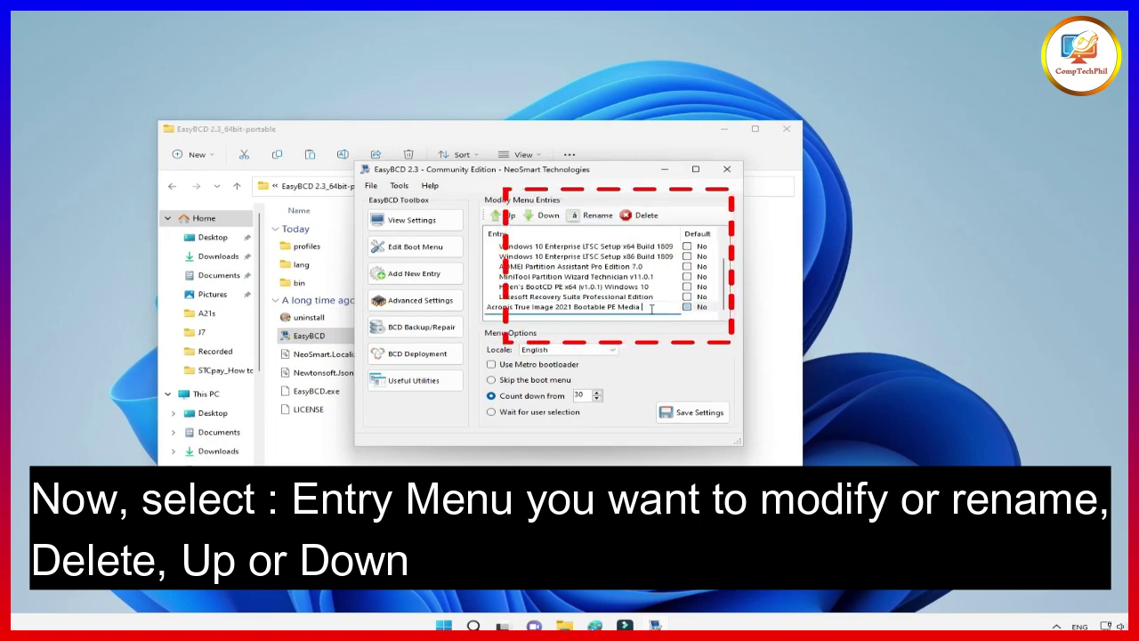
{"action": "key", "text": "Return"}
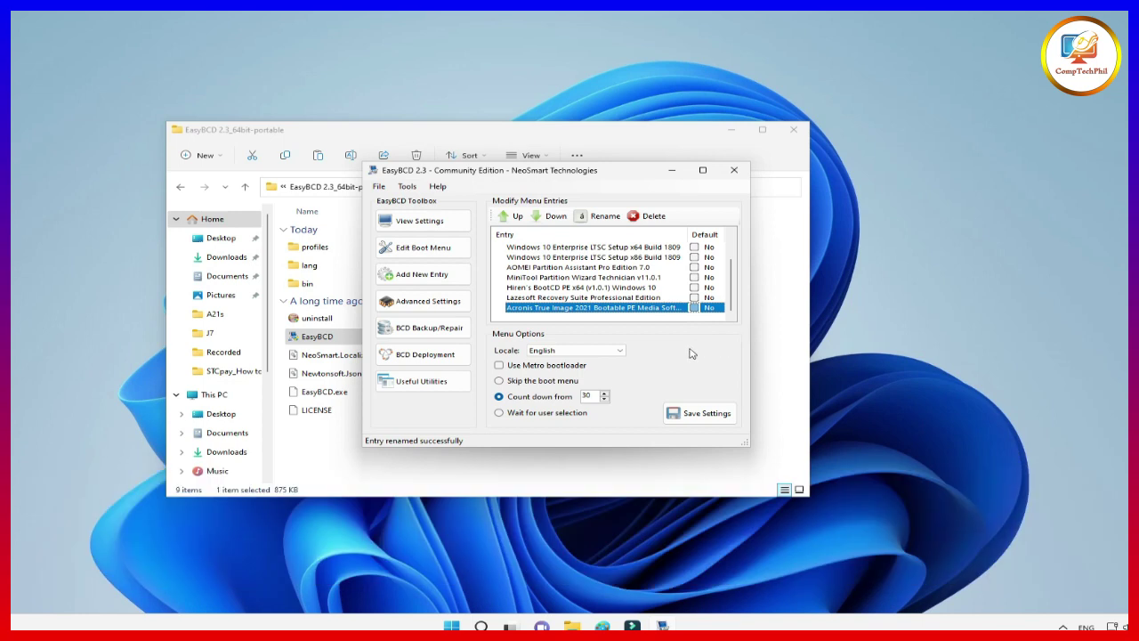
{"action": "left_click", "coordinate": [715, 417]}
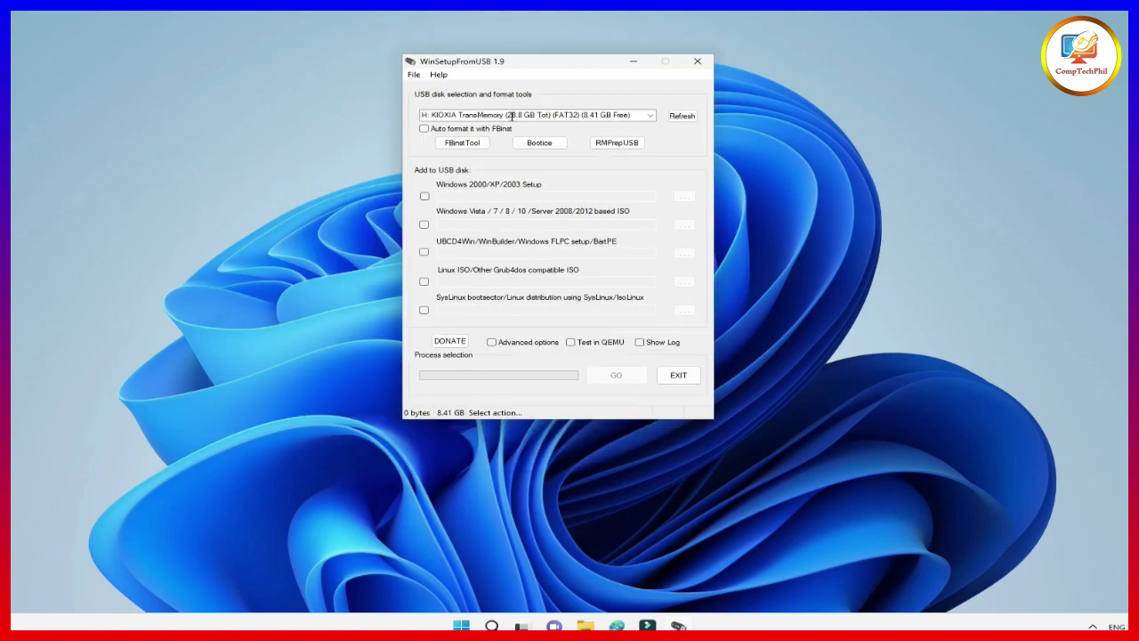
In WinSetupFromUSB, add the desktop's Windows Password Recovery Tool Ultimate.iso as a Grub4dos compatible ISO for drive H: and accept its boot menu name
{"action": "right_click", "coordinate": [240, 121]}
{"action": "left_click", "coordinate": [295, 202]}
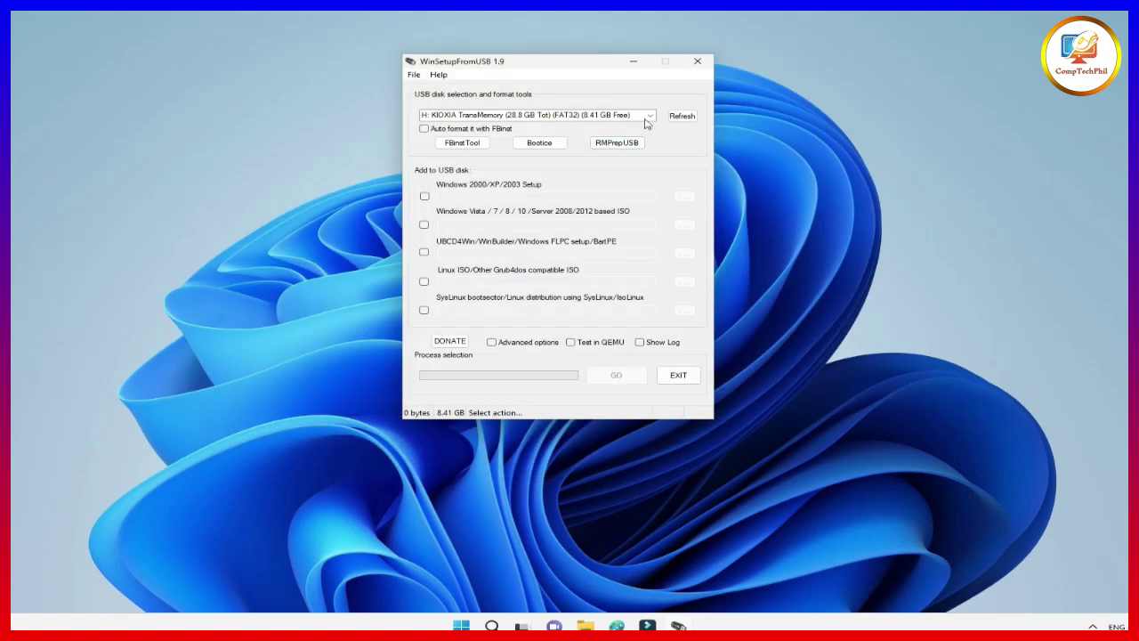
{"action": "left_click", "coordinate": [682, 116]}
{"action": "left_click", "coordinate": [424, 281]}
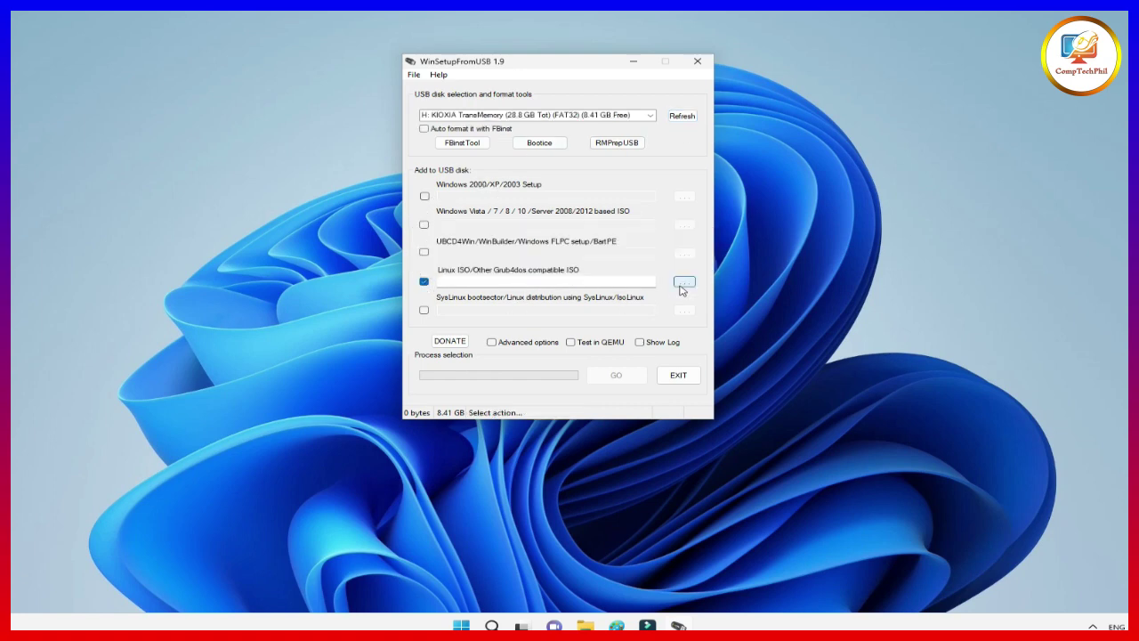
{"action": "left_click", "coordinate": [368, 116]}
{"action": "left_click", "coordinate": [450, 303]}
{"action": "left_click", "coordinate": [201, 334]}
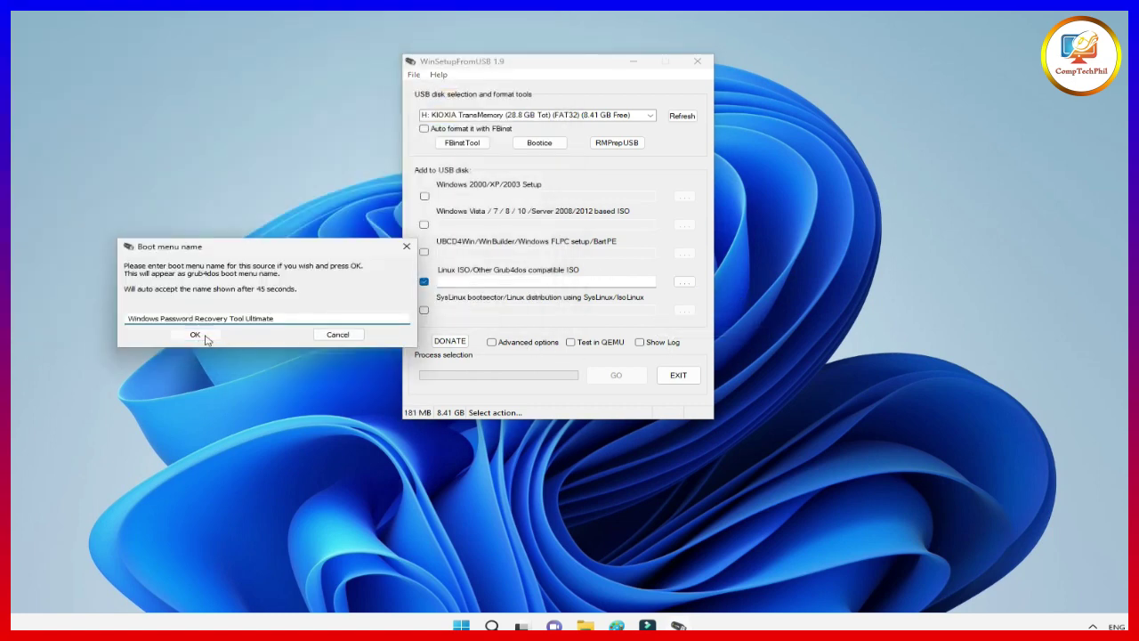
Start writing the ISO to the USB drive with Test in QEMU enabled, and arrange the windows to view the boot test
{"action": "left_click", "coordinate": [618, 374]}
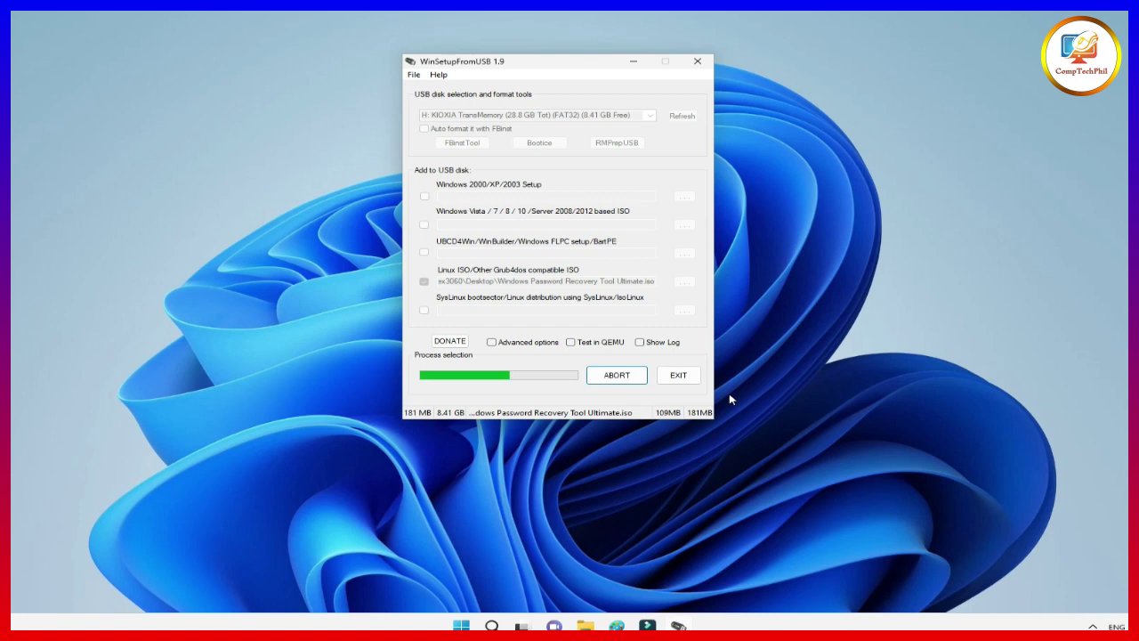
{"action": "left_click", "coordinate": [571, 342]}
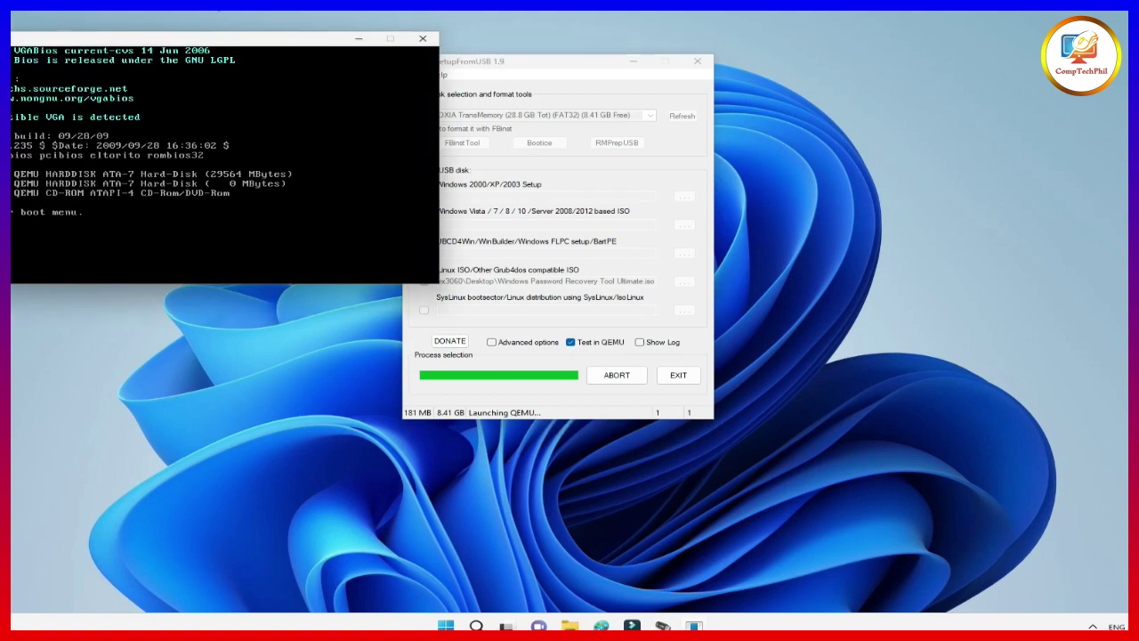
{"action": "left_click_drag", "start_coordinate": [561, 63], "coordinate": [845, 46]}
{"action": "left_click_drag", "start_coordinate": [278, 39], "coordinate": [400, 51]}
{"action": "left_click_drag", "start_coordinate": [740, 49], "coordinate": [656, 49]}
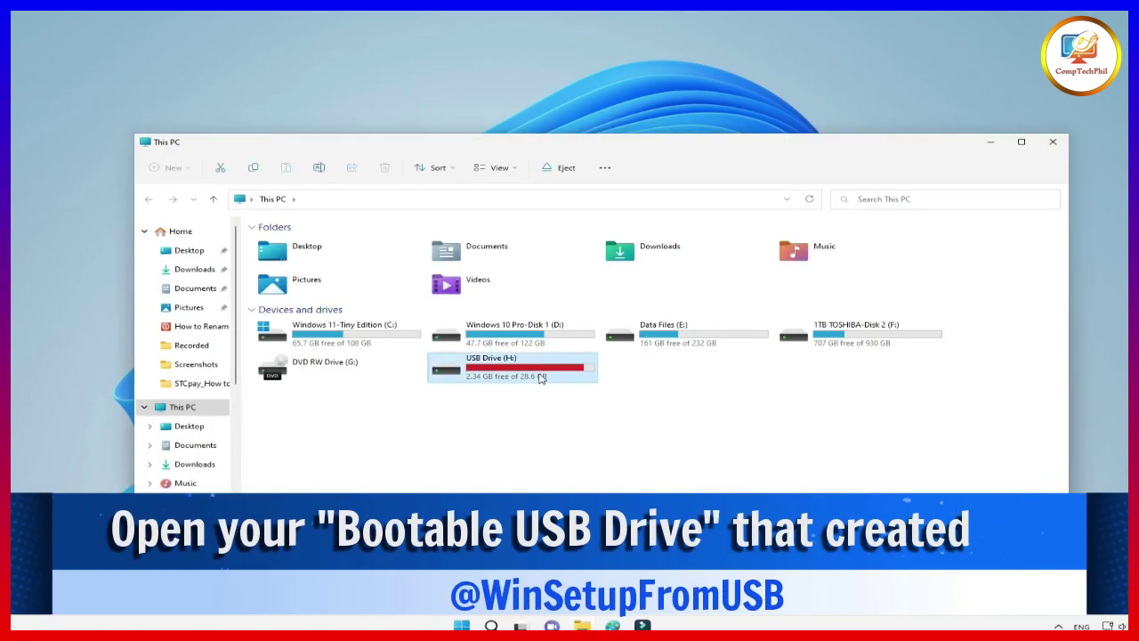
Open menu.lst from the root of USB Drive (H:) in Notepad, keeping it as the default app for .lst files
{"action": "double_click", "coordinate": [538, 374]}
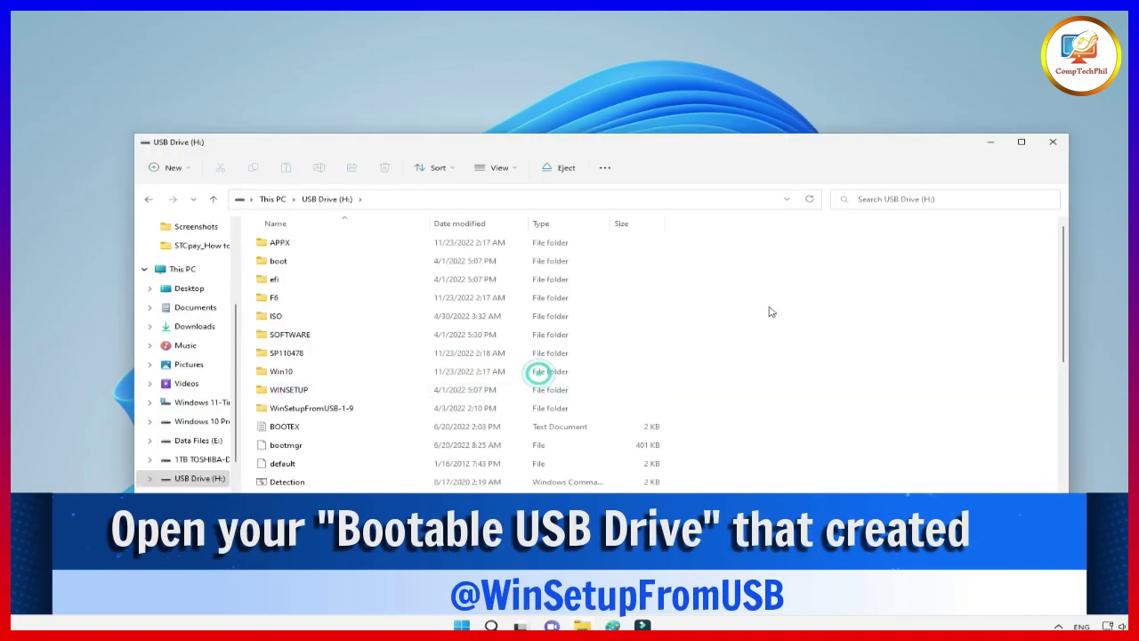
{"action": "left_click", "coordinate": [1024, 143]}
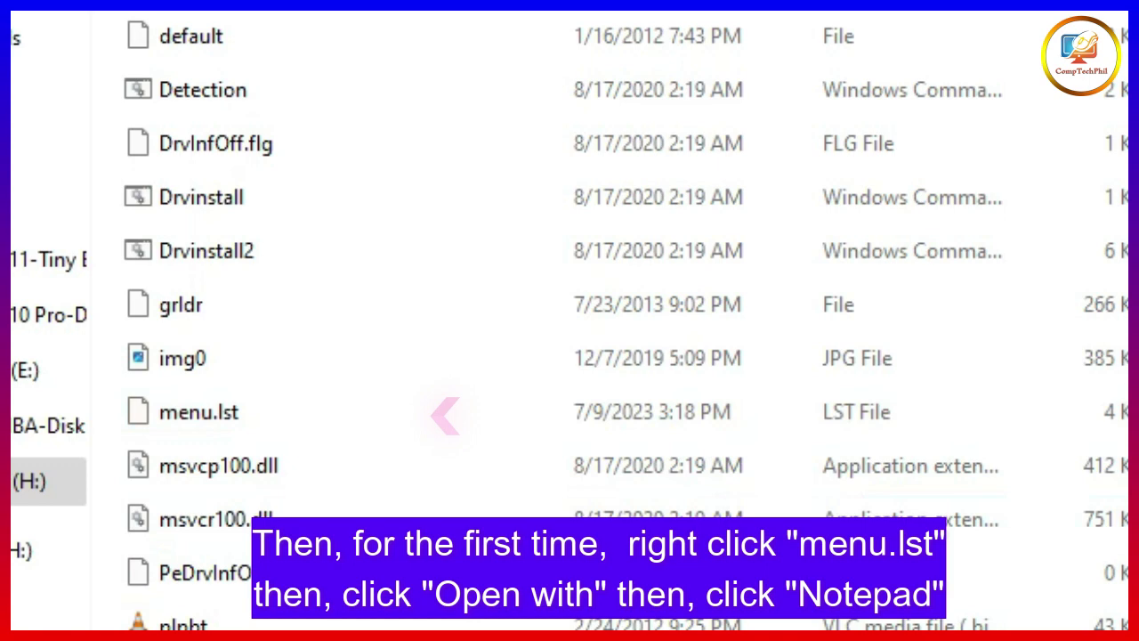
{"action": "right_click", "coordinate": [210, 417]}
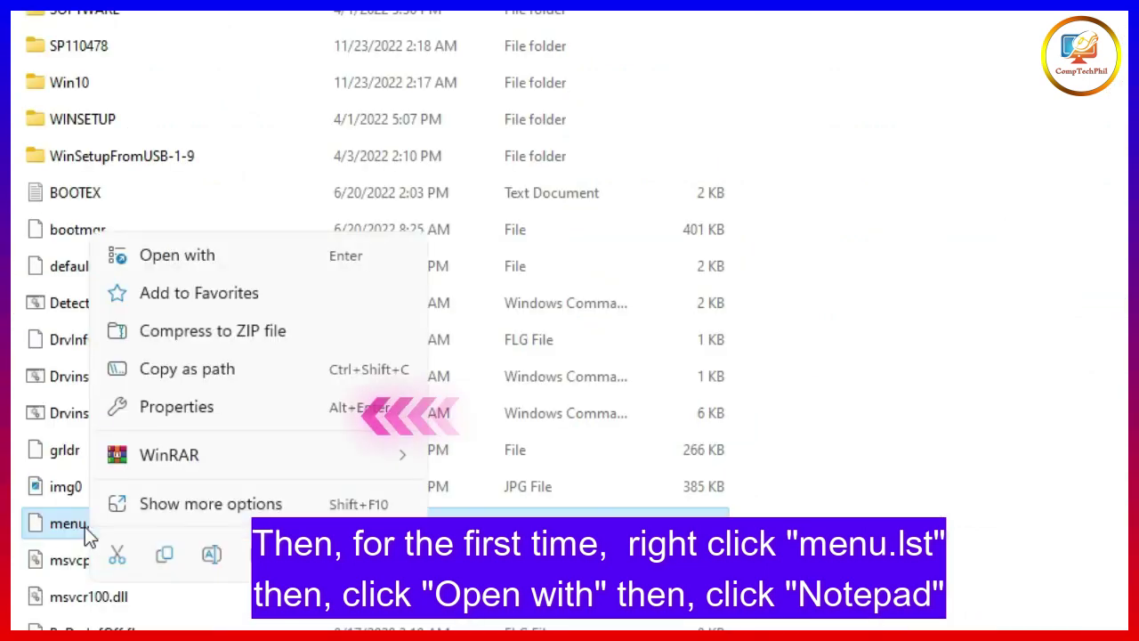
{"action": "left_click", "coordinate": [183, 252]}
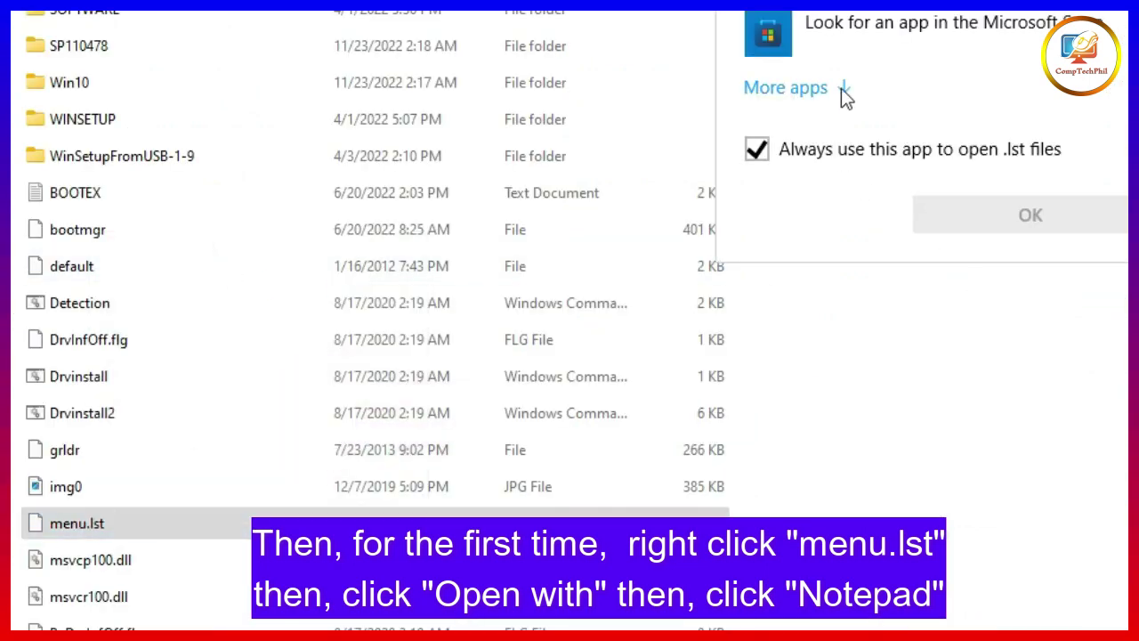
{"action": "left_click", "coordinate": [842, 88]}
{"action": "left_click", "coordinate": [883, 307]}
{"action": "left_click", "coordinate": [999, 502]}
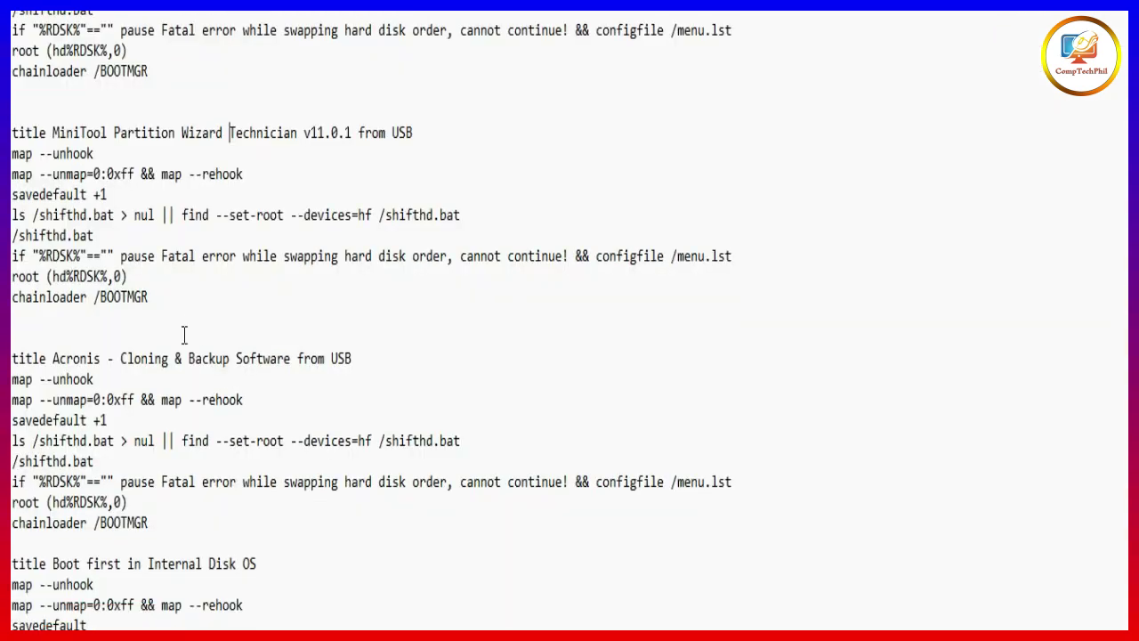
Rename the "Windows NT6 (Vista/7 and above) PE based utility" entry to "BOOT TO UEFI Boot Manager Setup", keeping the word "title"
{"action": "scroll", "coordinate": [141, 301], "scroll_direction": "down", "scroll_amount": 2}
{"action": "left_click", "coordinate": [139, 280]}
{"action": "scroll", "coordinate": [139, 281], "scroll_direction": "down", "scroll_amount": 3}
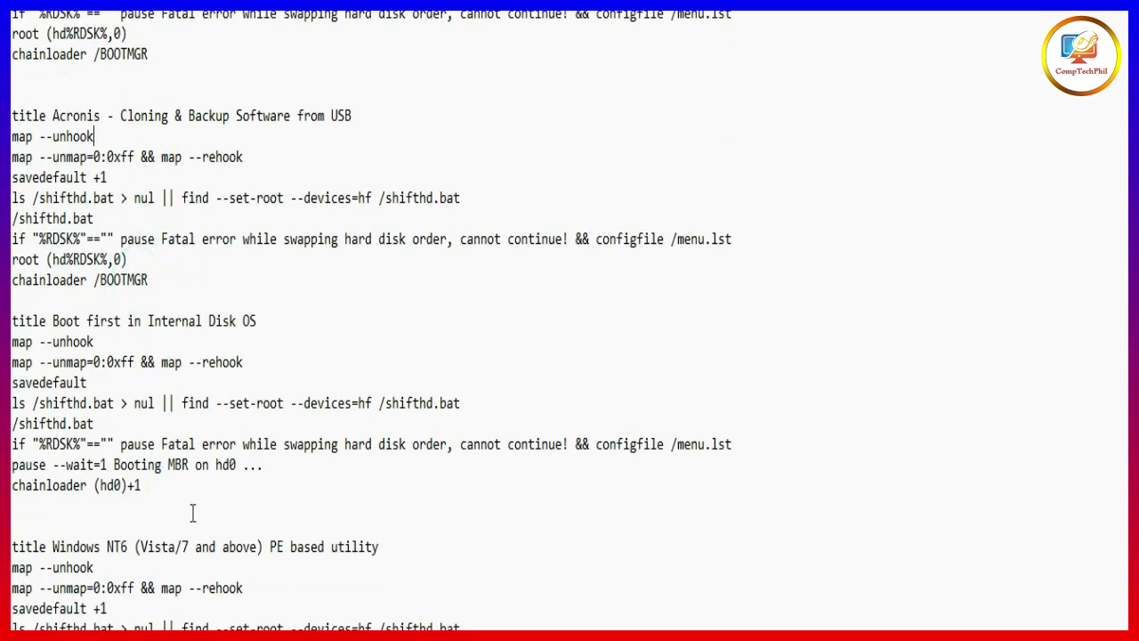
{"action": "left_click", "coordinate": [190, 547]}
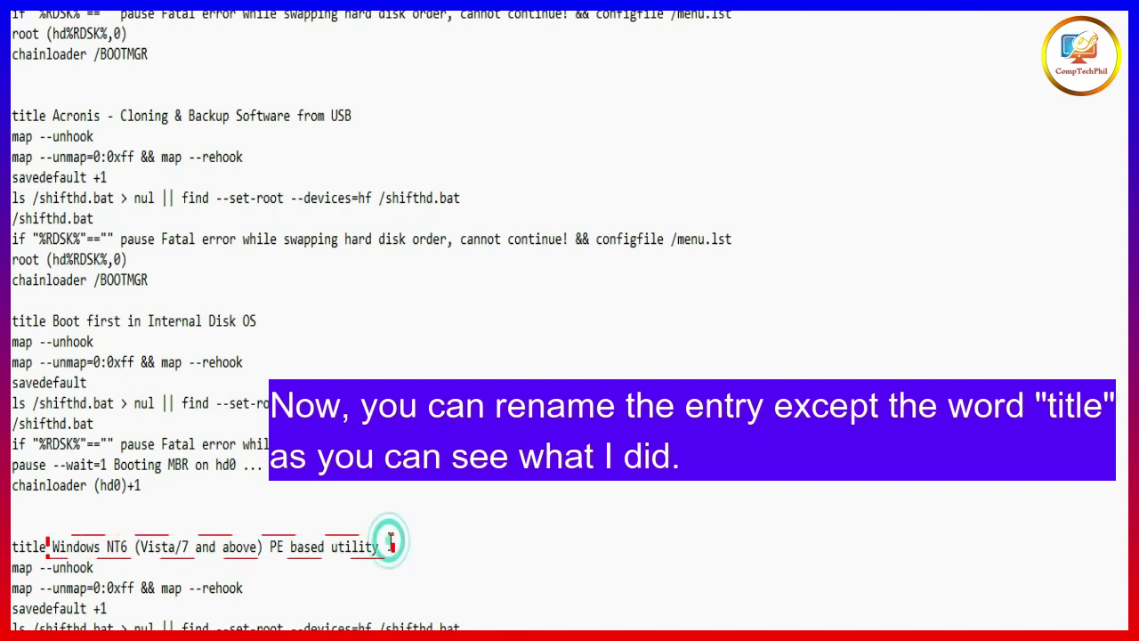
{"action": "key", "text": "BackSpace"}
{"action": "key", "text": "BackSpace"}
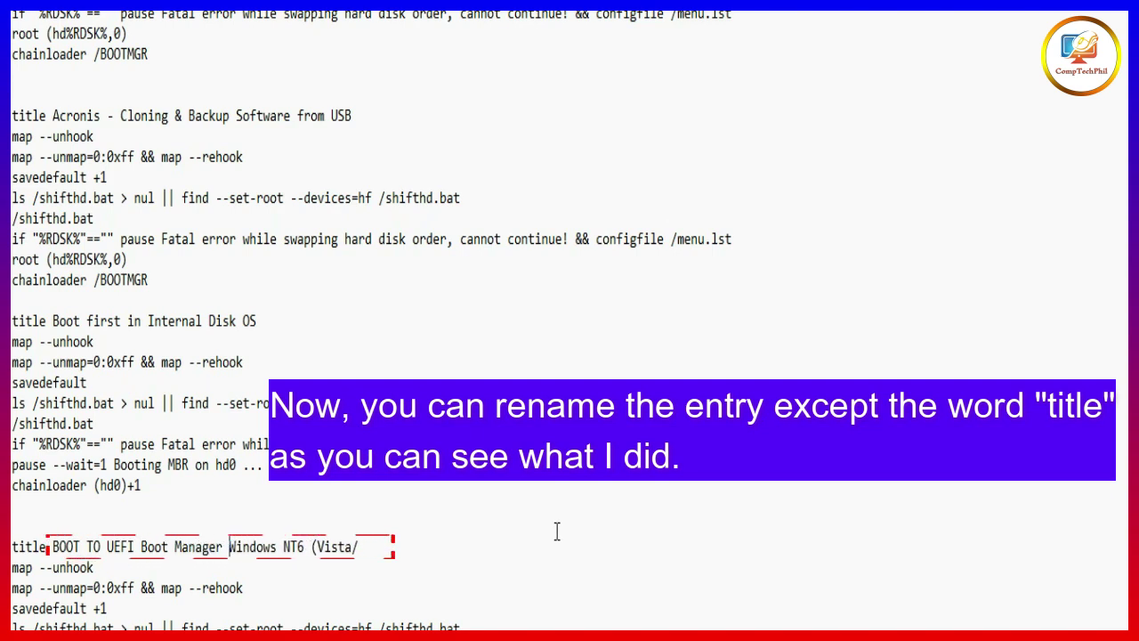
{"action": "left_click", "coordinate": [393, 543]}
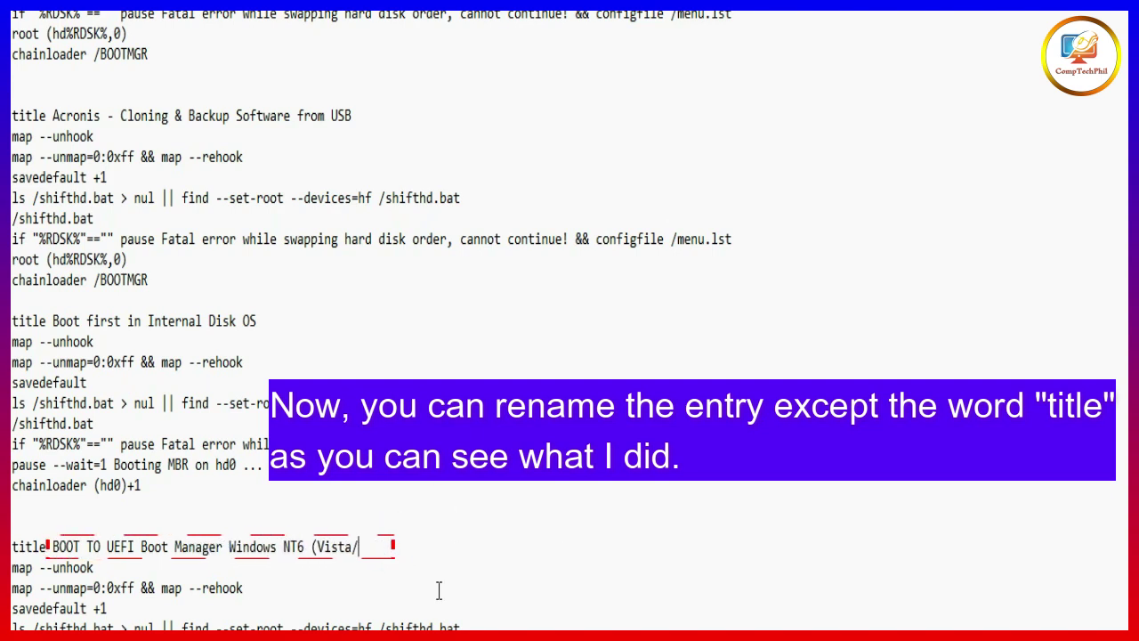
{"action": "key", "text": "BackSpace"}
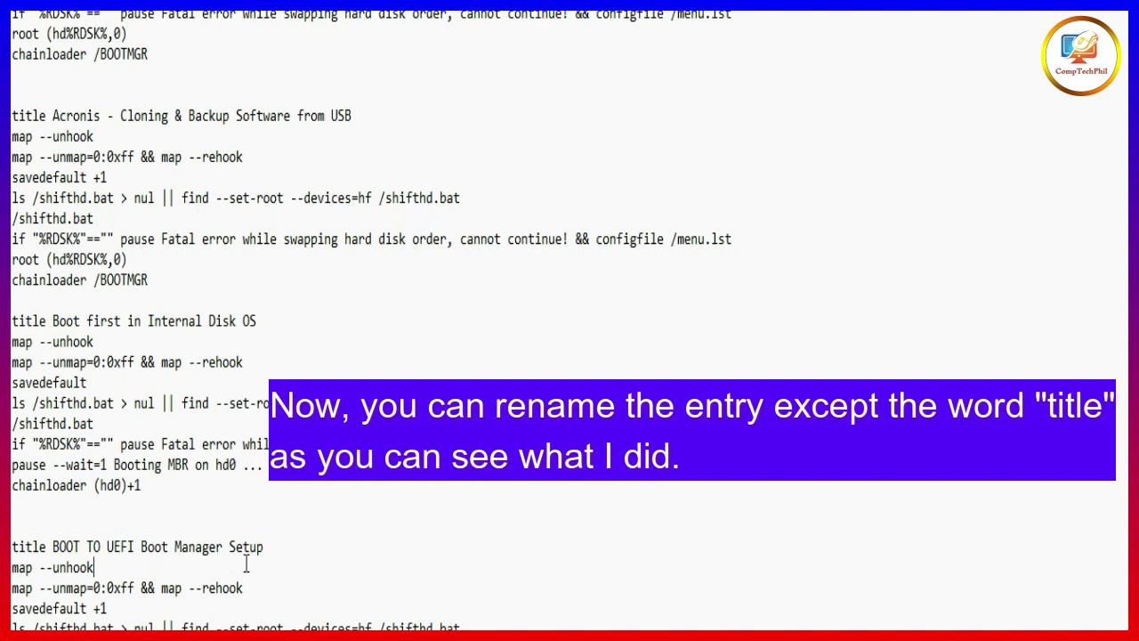
{"action": "scroll", "coordinate": [285, 44], "scroll_direction": "up", "scroll_amount": 4}
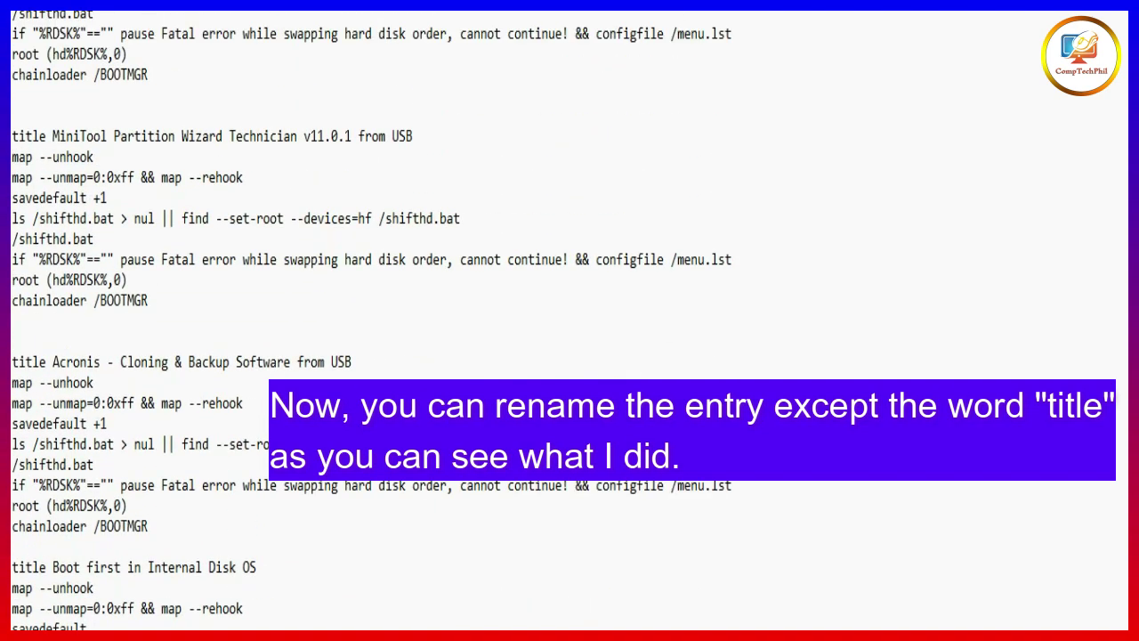
{"action": "scroll", "coordinate": [300, 326], "scroll_direction": "down", "scroll_amount": 3}
{"action": "left_click", "coordinate": [287, 595]}
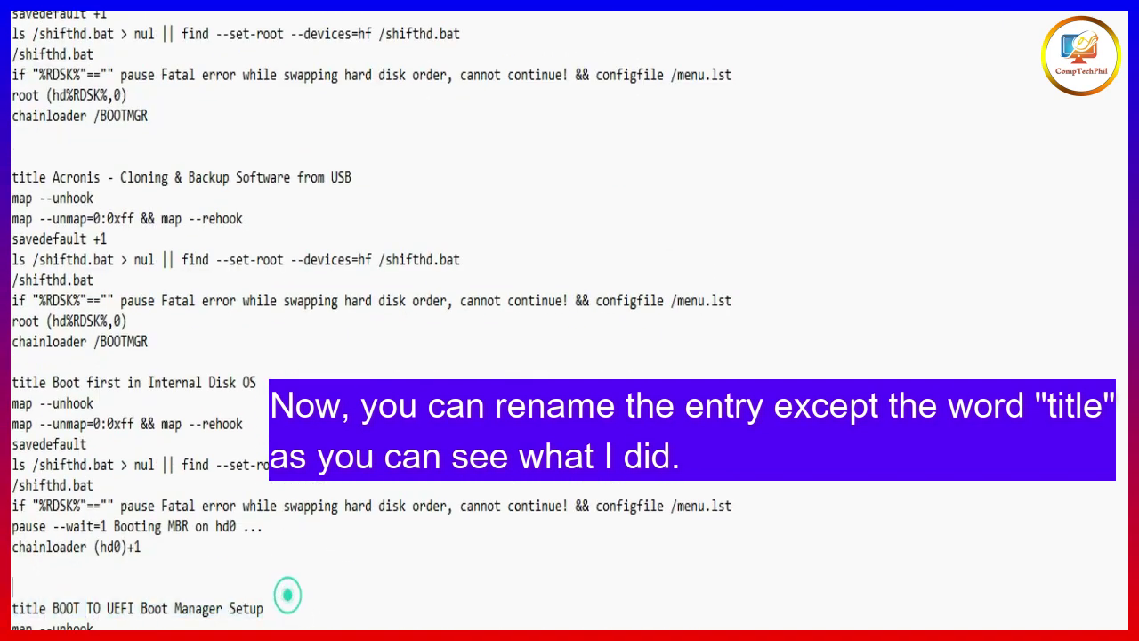
{"action": "left_click_drag", "start_coordinate": [11, 608], "coordinate": [263, 608]}
{"action": "left_click", "coordinate": [154, 608]}
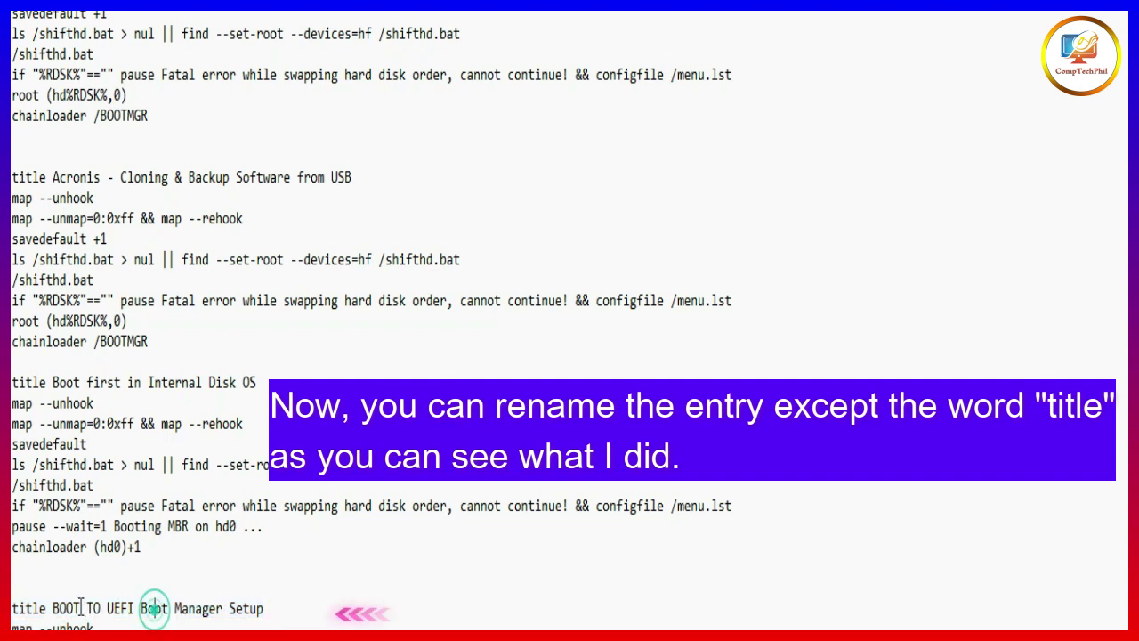